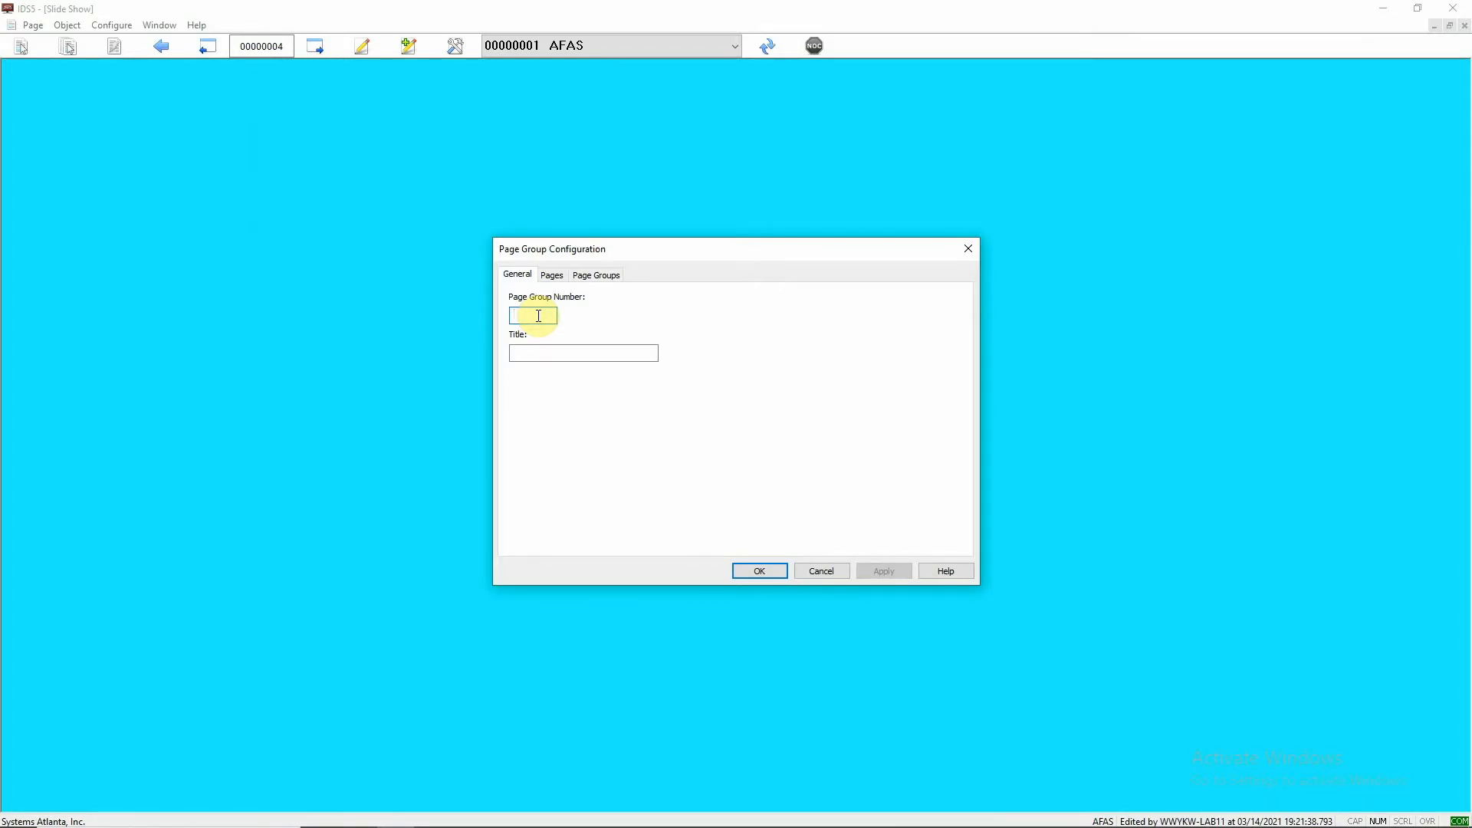
- Give the new page group the number 1 and the title Slide Show
text(1)
click(580, 354)
text(Slide S)
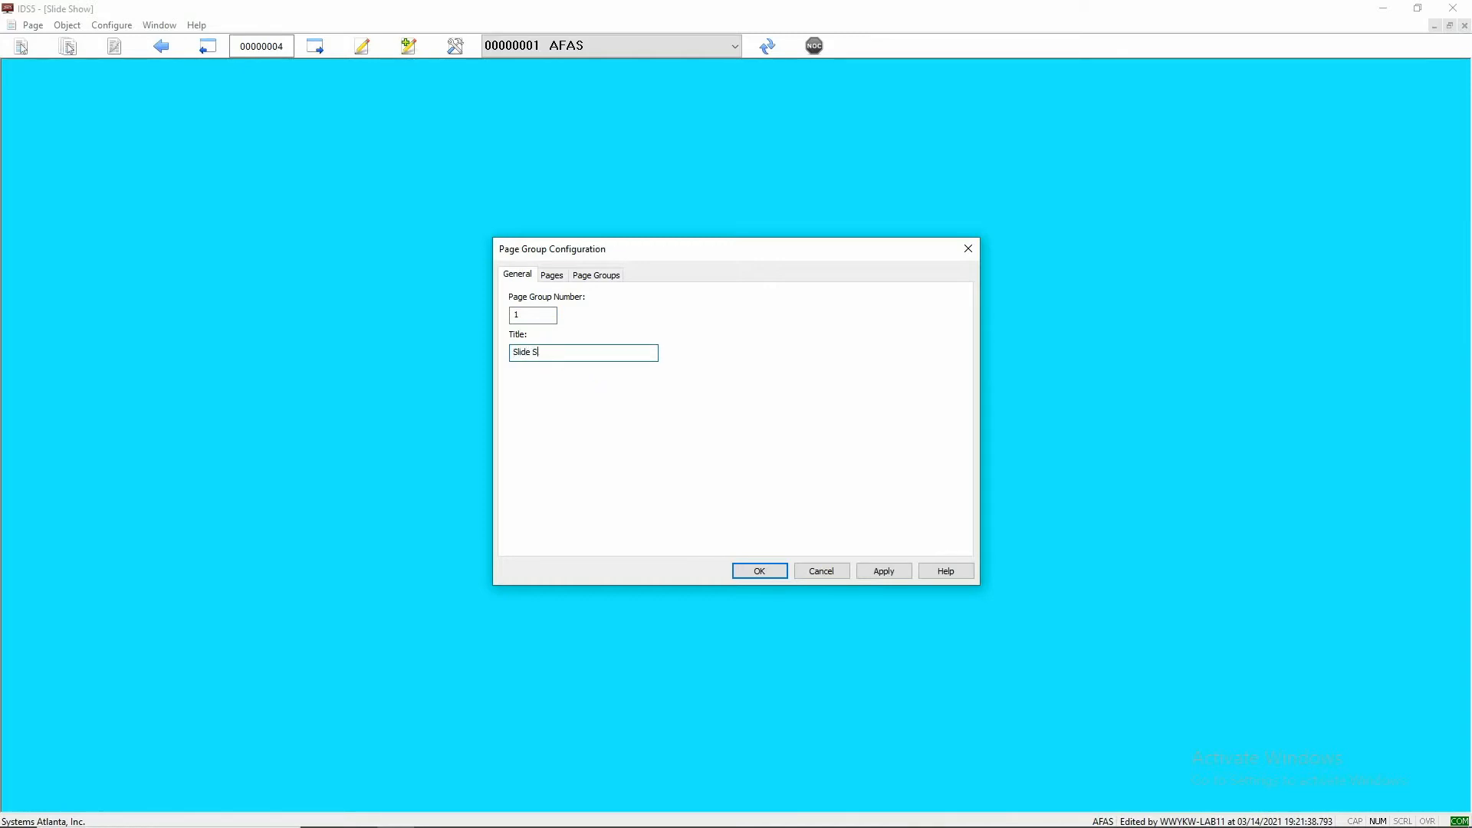
text(Lhow)
- Add the three Slide Show pages 00000002, 00000003 and 00000004 to the page group, then save it and close the system configuration
click(553, 274)
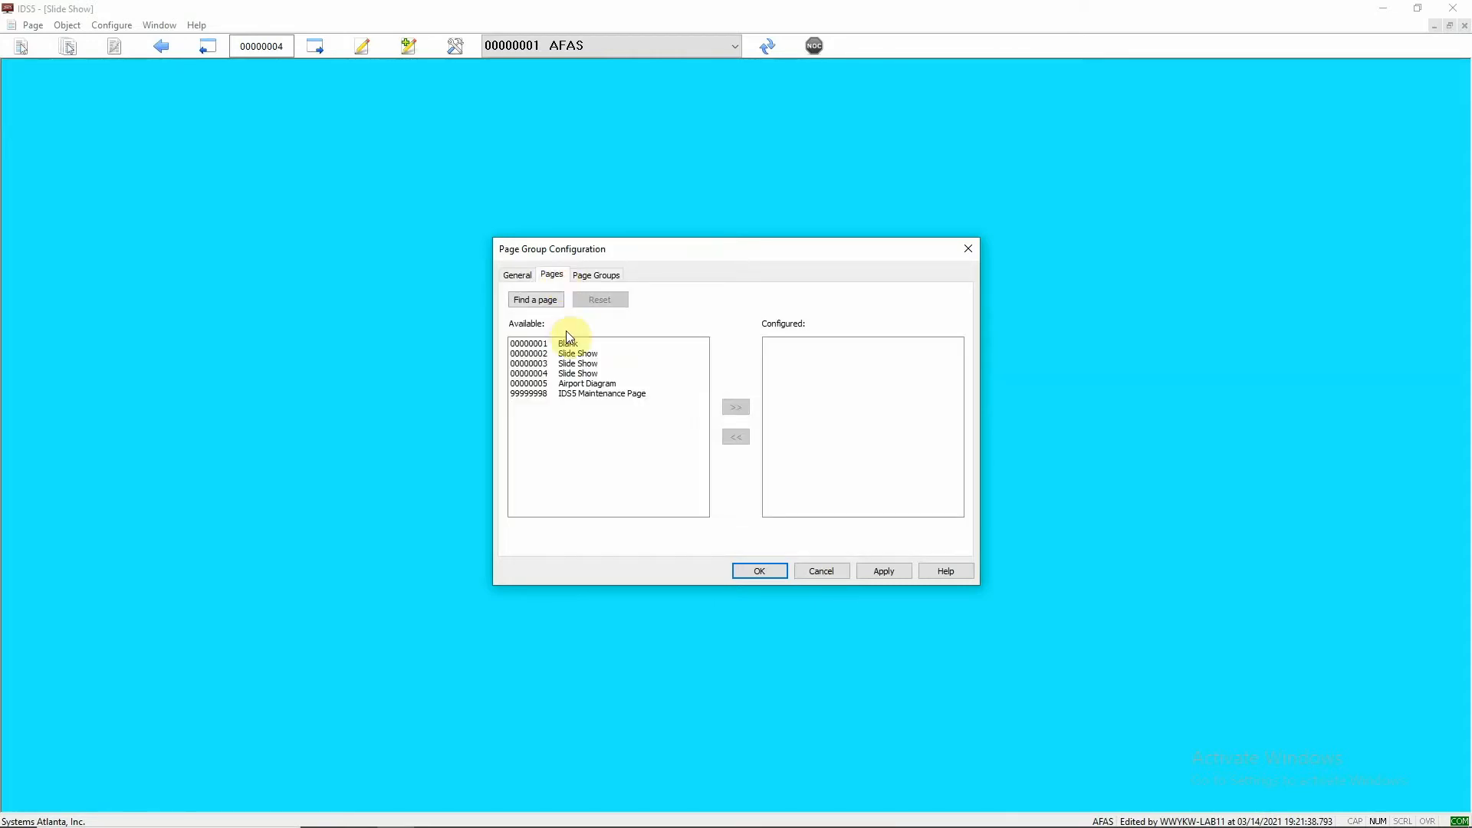
click(587, 356)
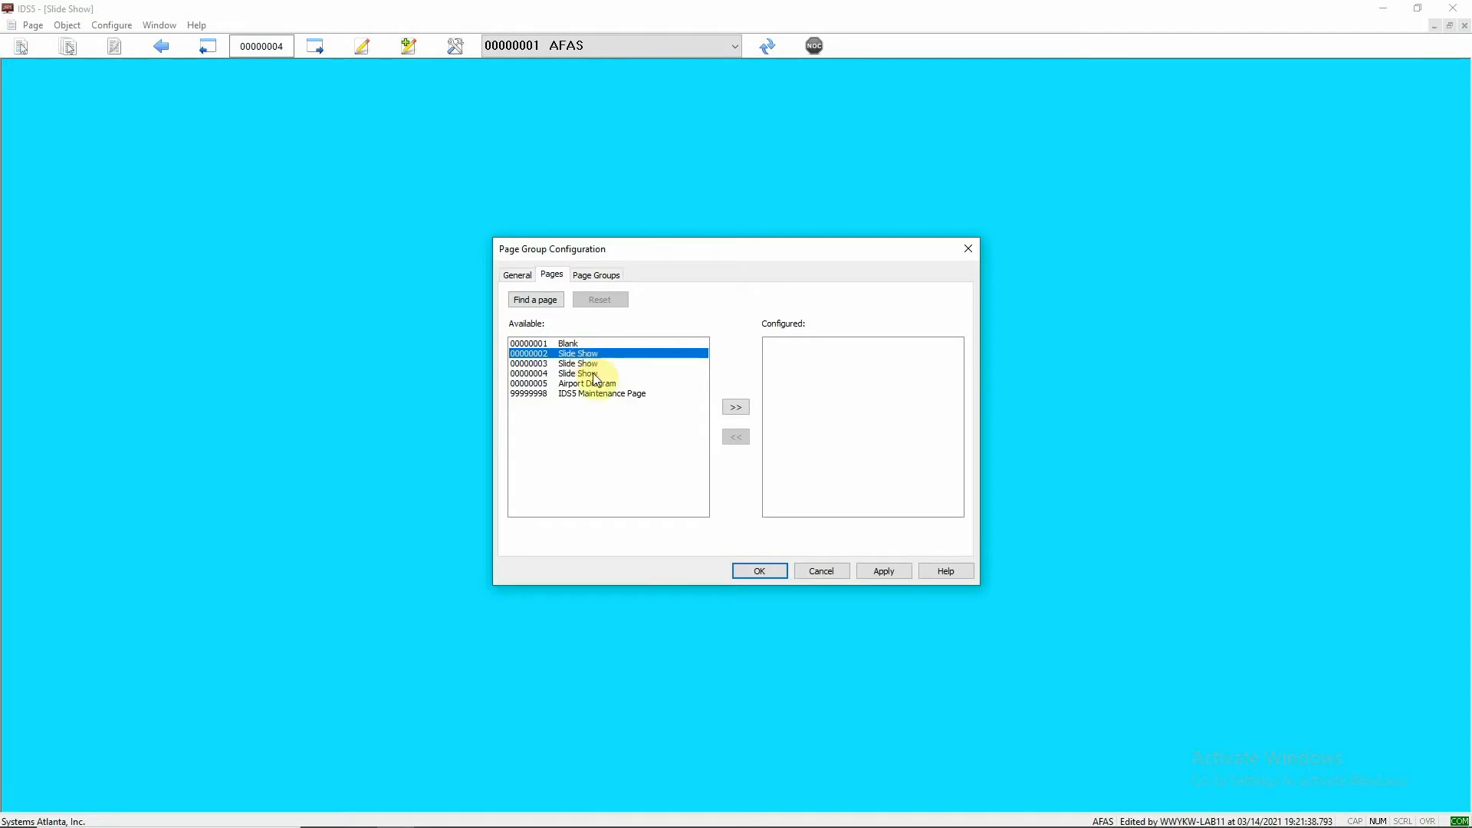
shift+click(587, 364)
shift+click(590, 374)
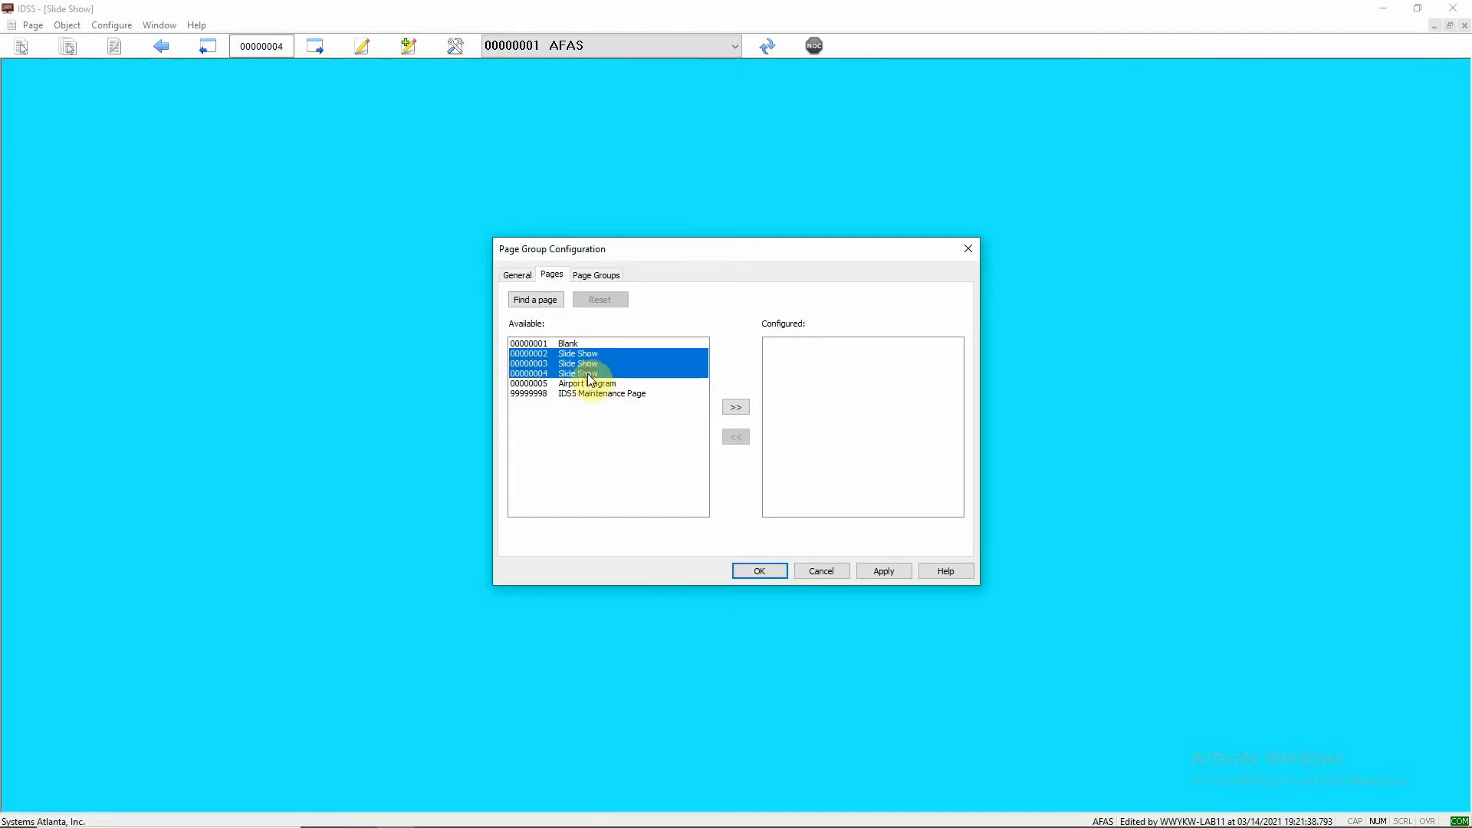
click(733, 408)
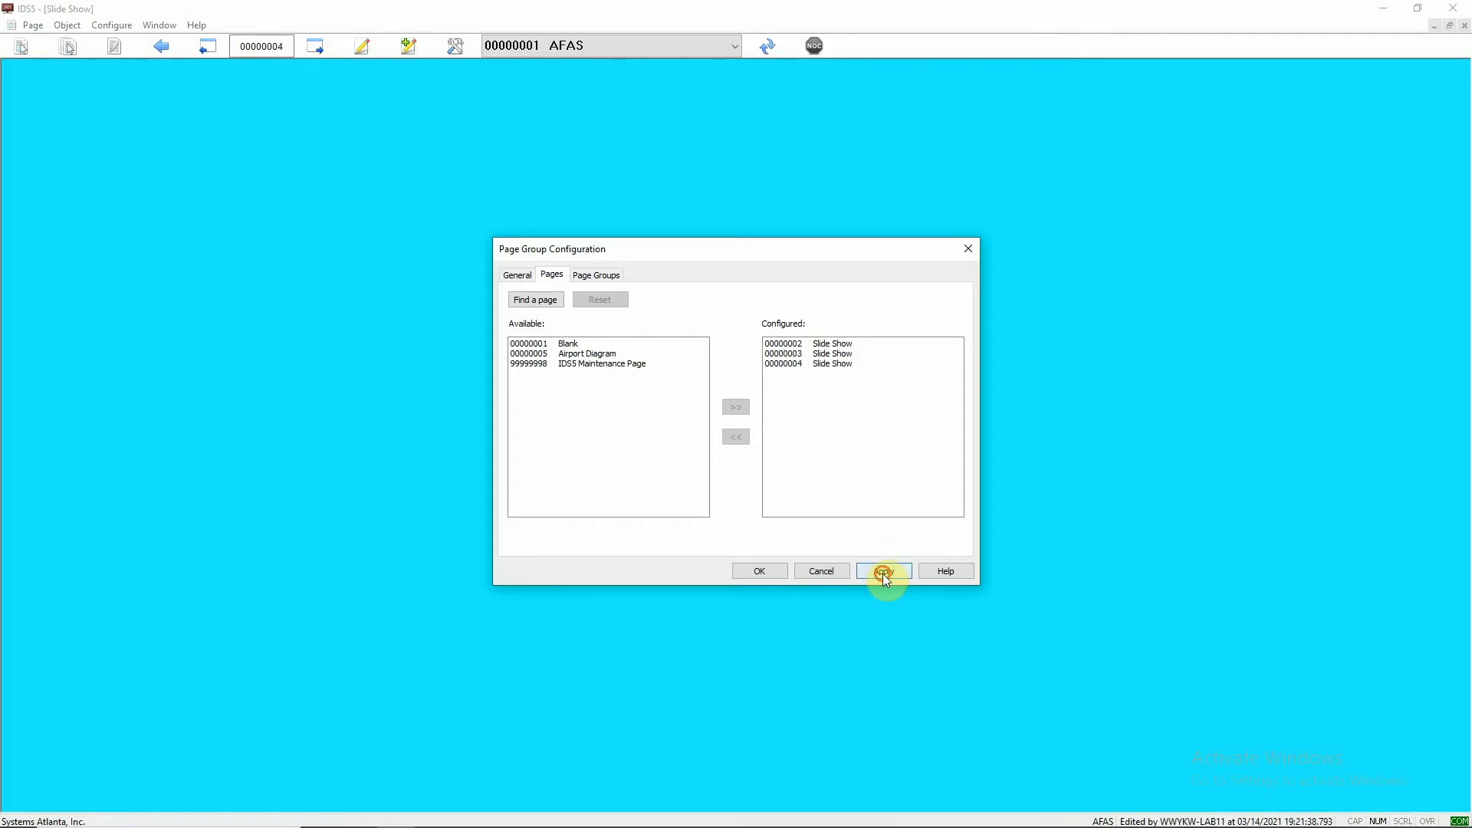
click(766, 574)
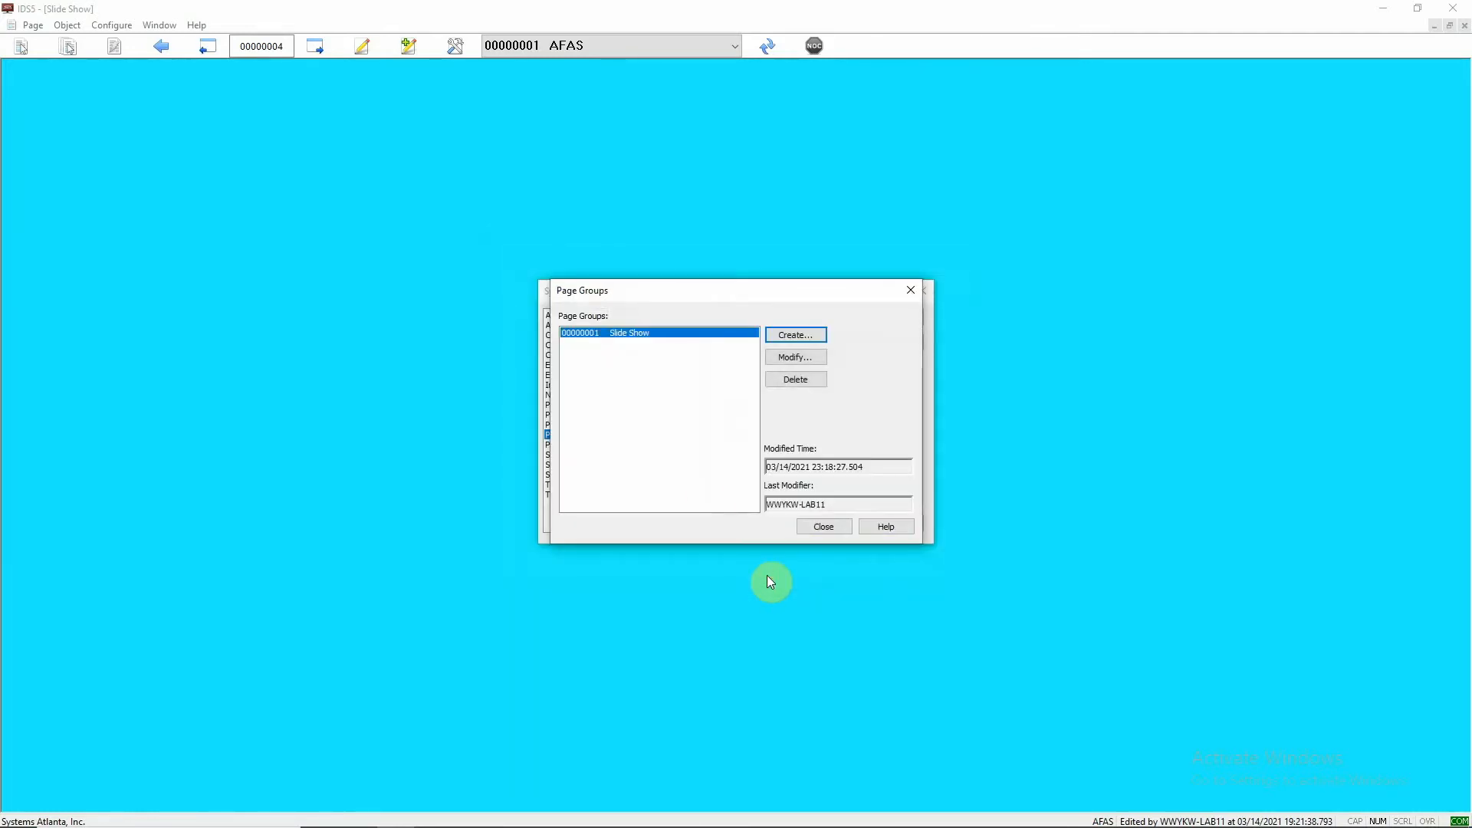
click(841, 530)
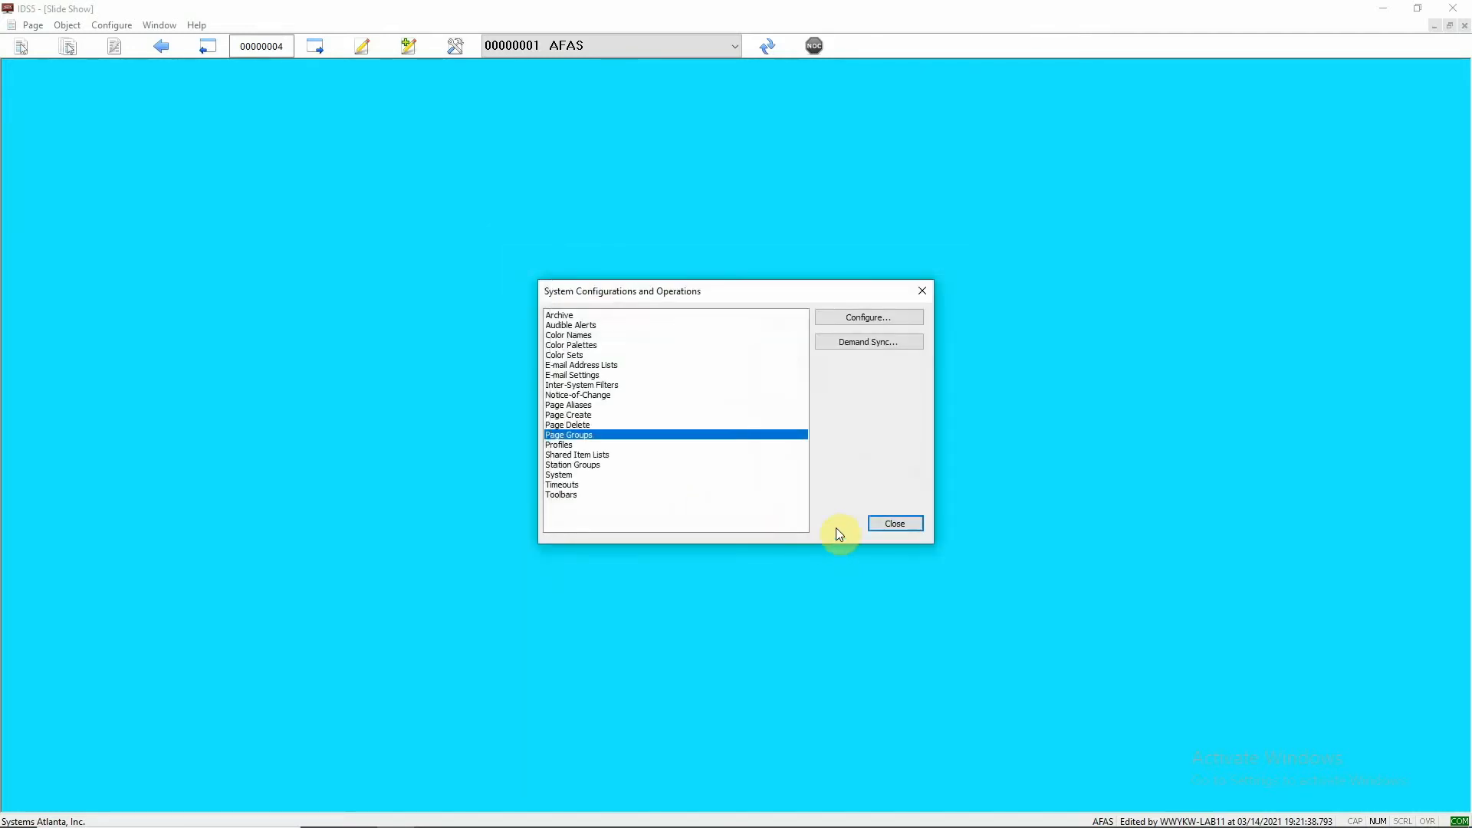
click(896, 523)
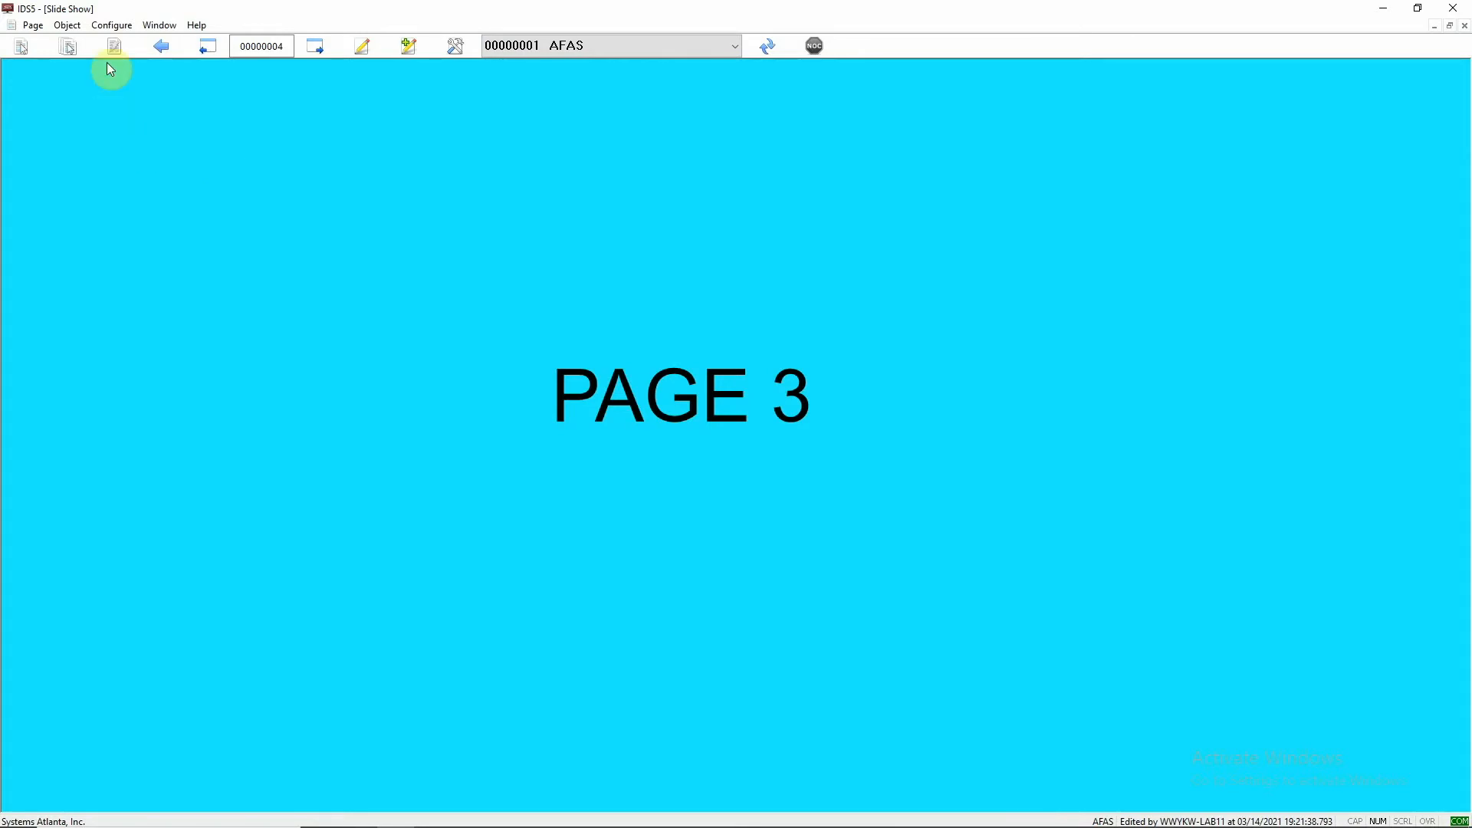
- Reopen the system configuration, pass the password validation and open the Profiles list
click(118, 29)
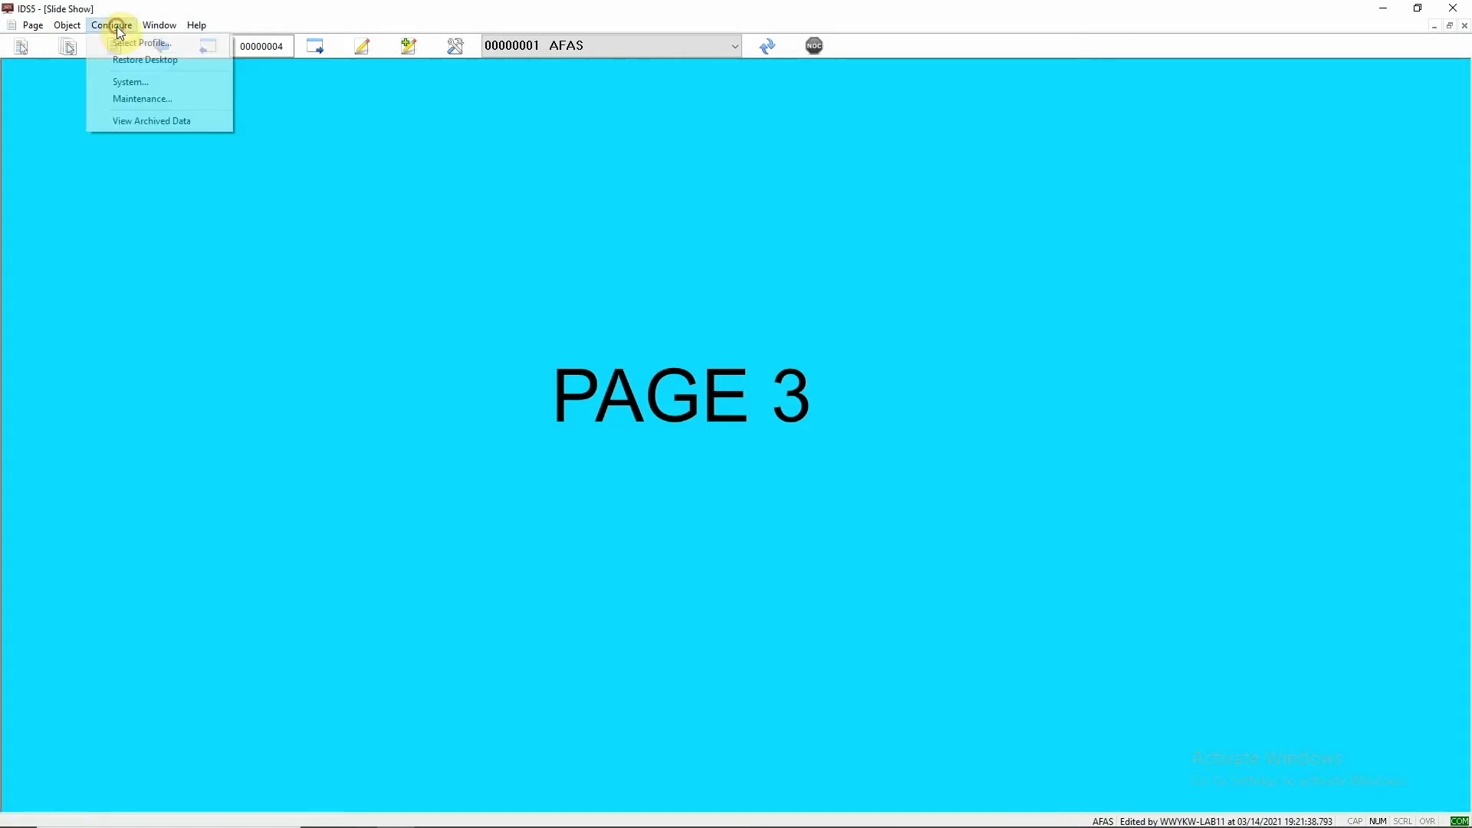
click(143, 80)
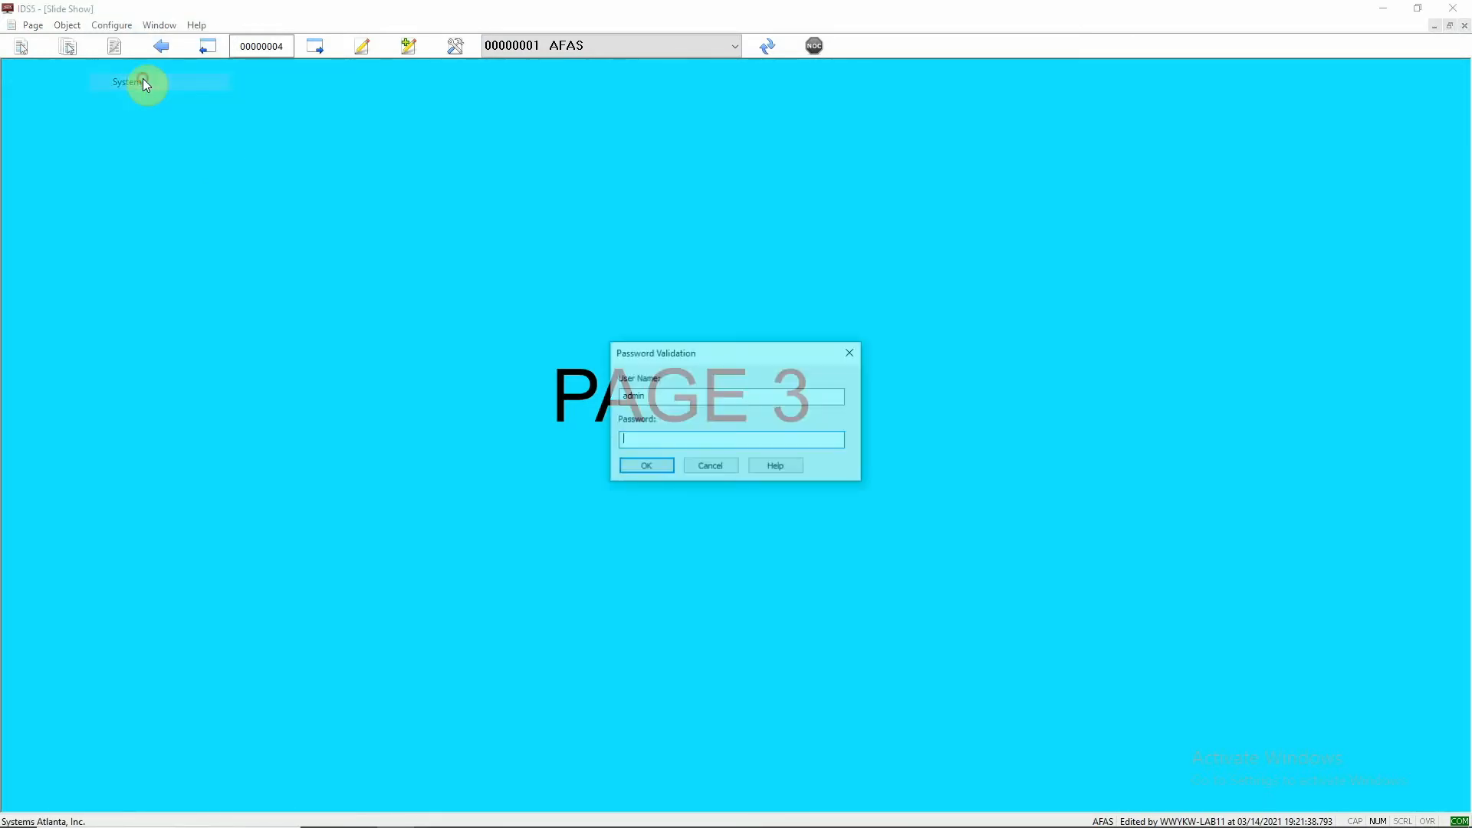
click(645, 466)
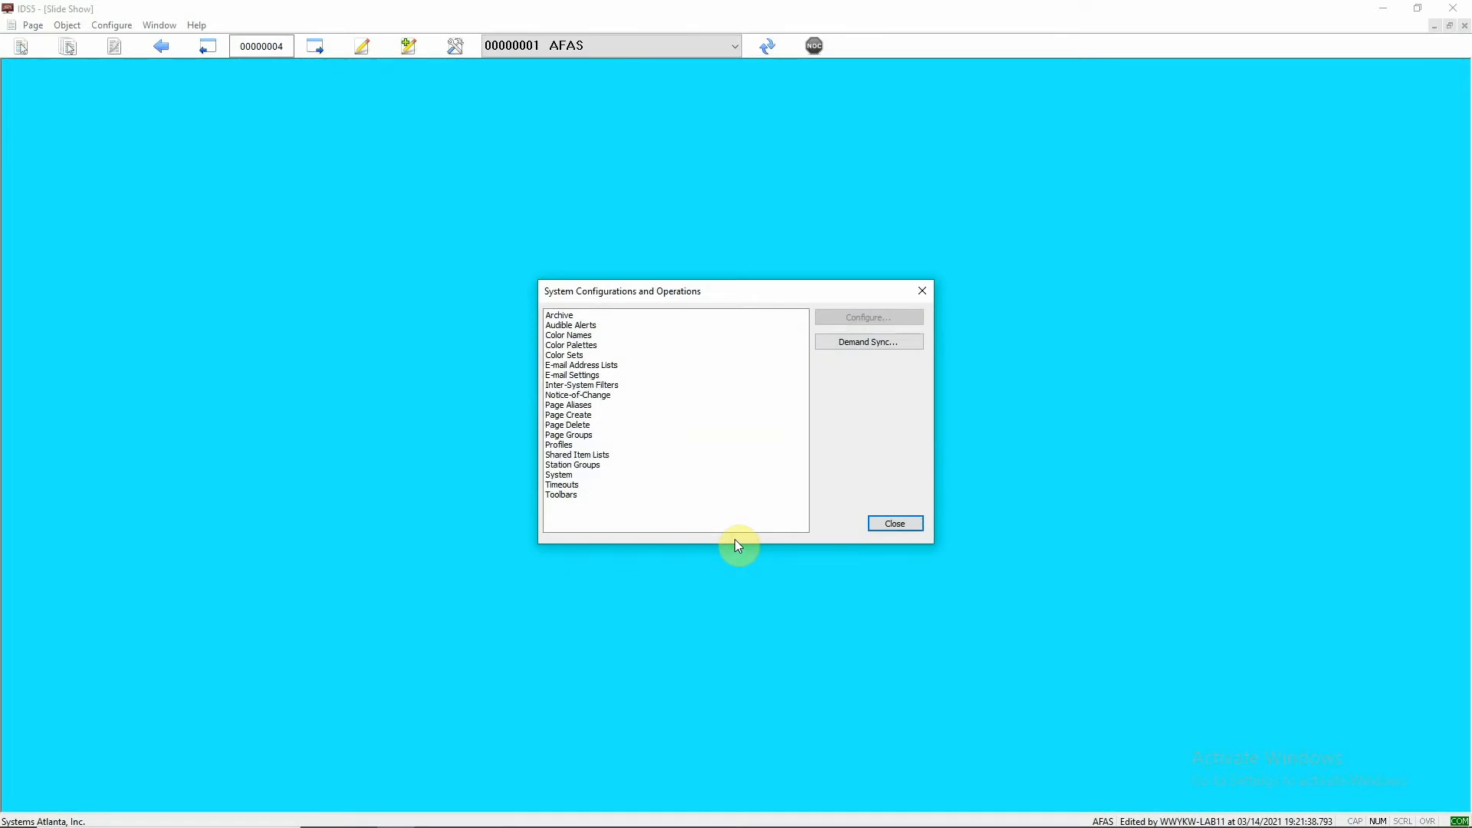
double_click(560, 446)
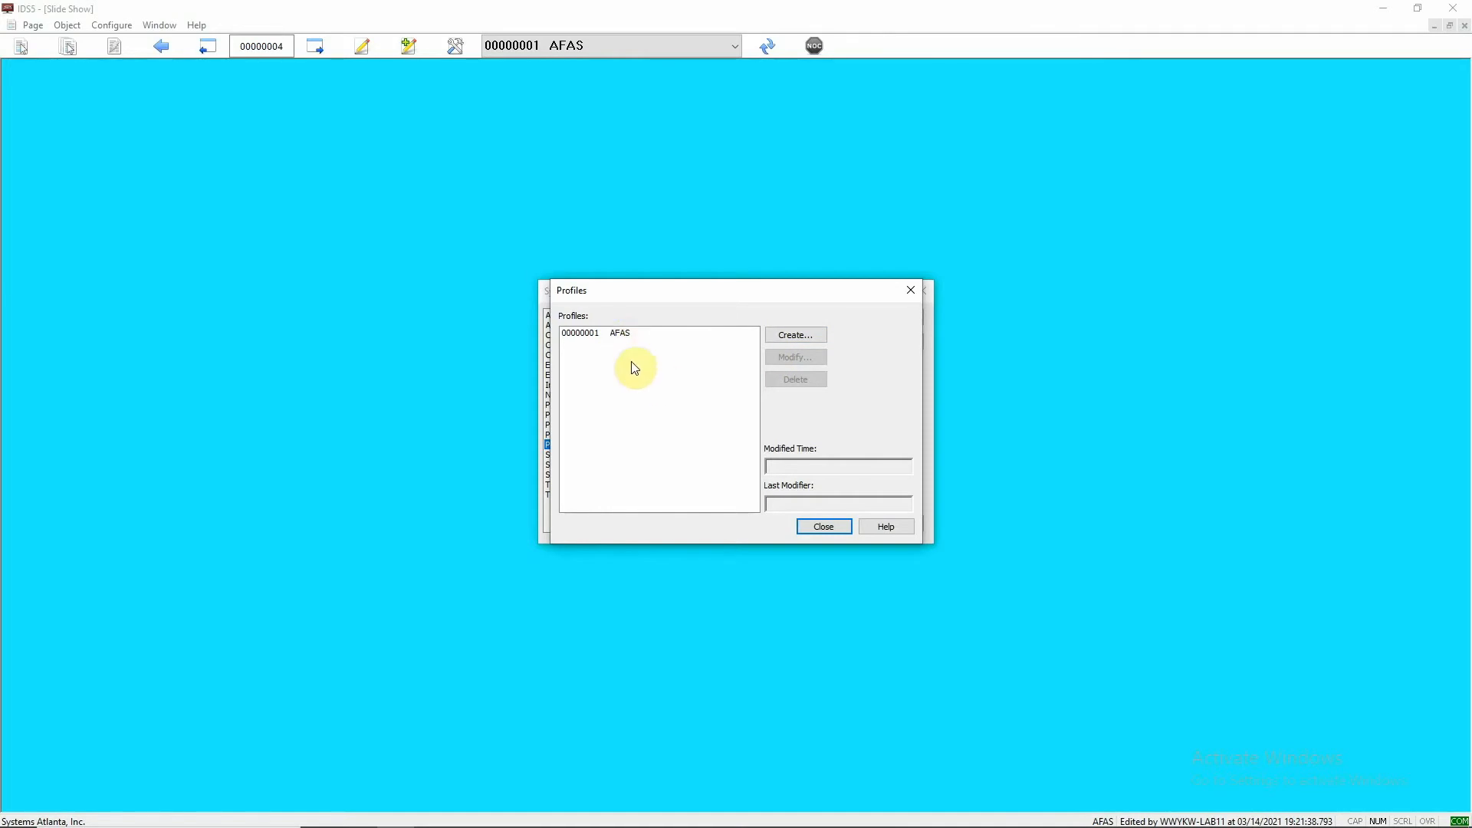
- Create a new profile with the number 2 and the title Slide Show
click(800, 336)
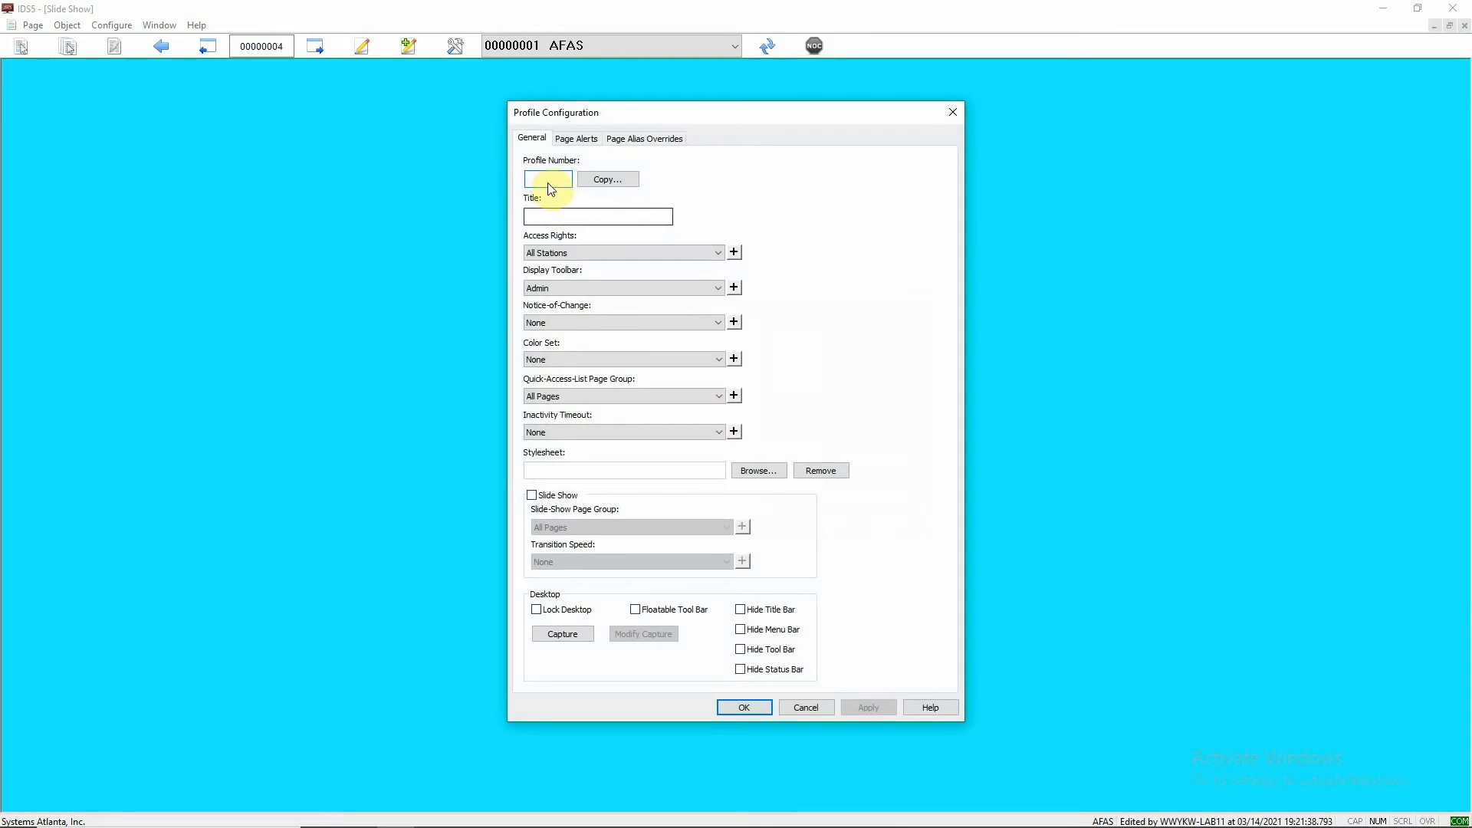
click(548, 182)
text(2)
click(580, 217)
text(Slide SHp)
key(BackSpace)
key(BackSpace)
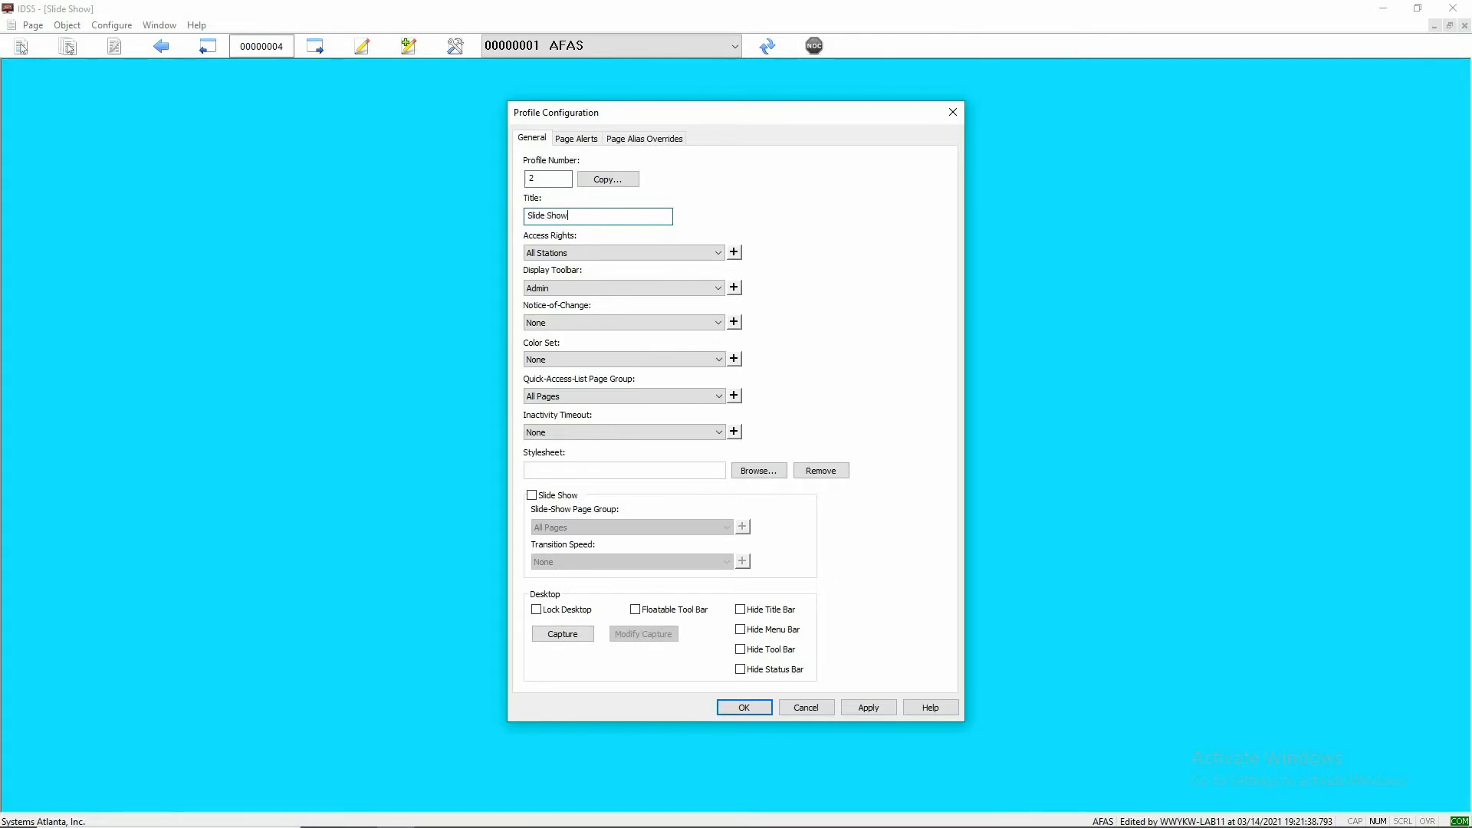
text(how)
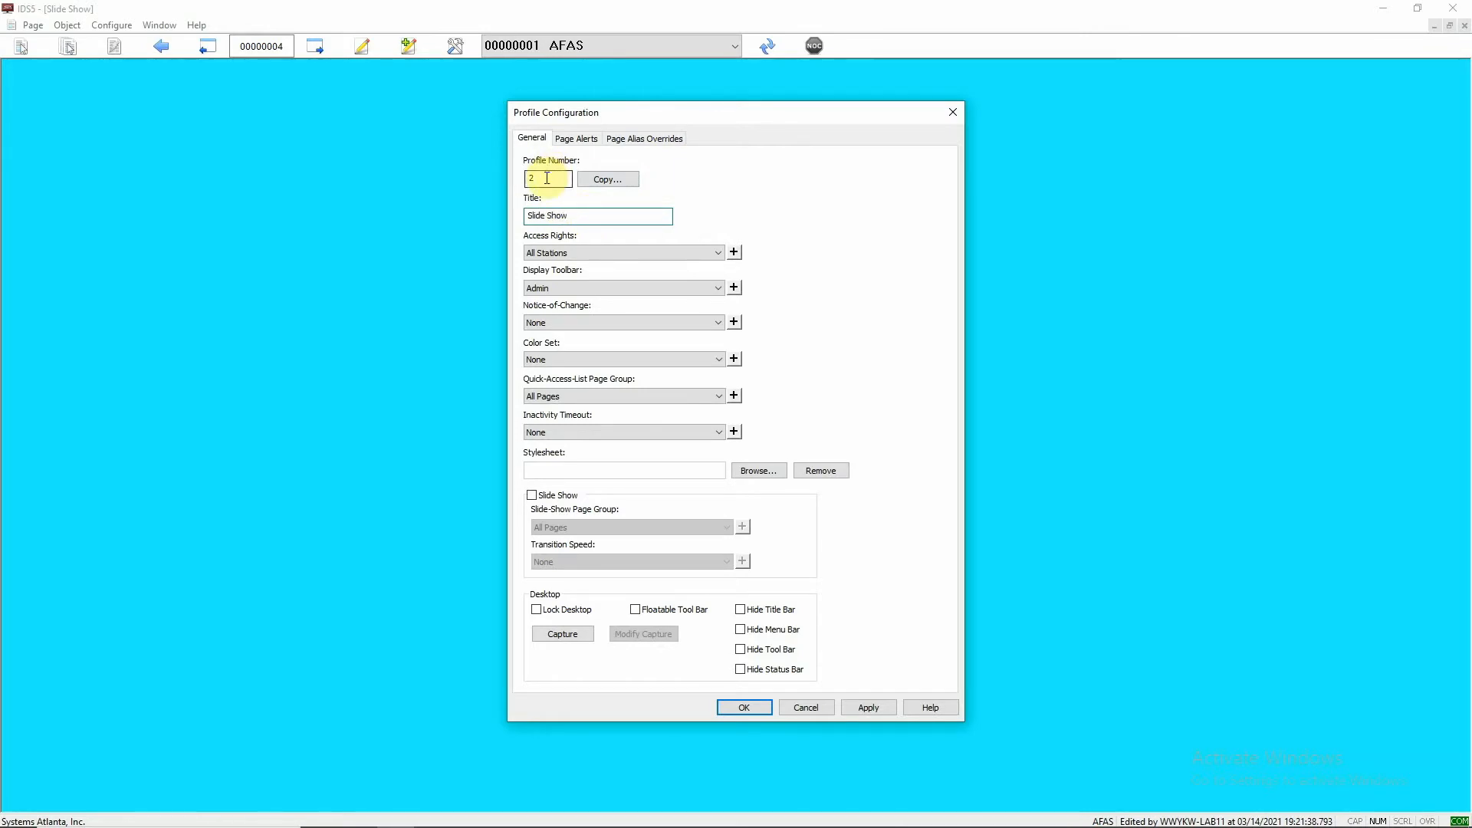
- Enable Slide Show for the profile and choose 00000001 Slide Show as its slide-show page group
click(532, 497)
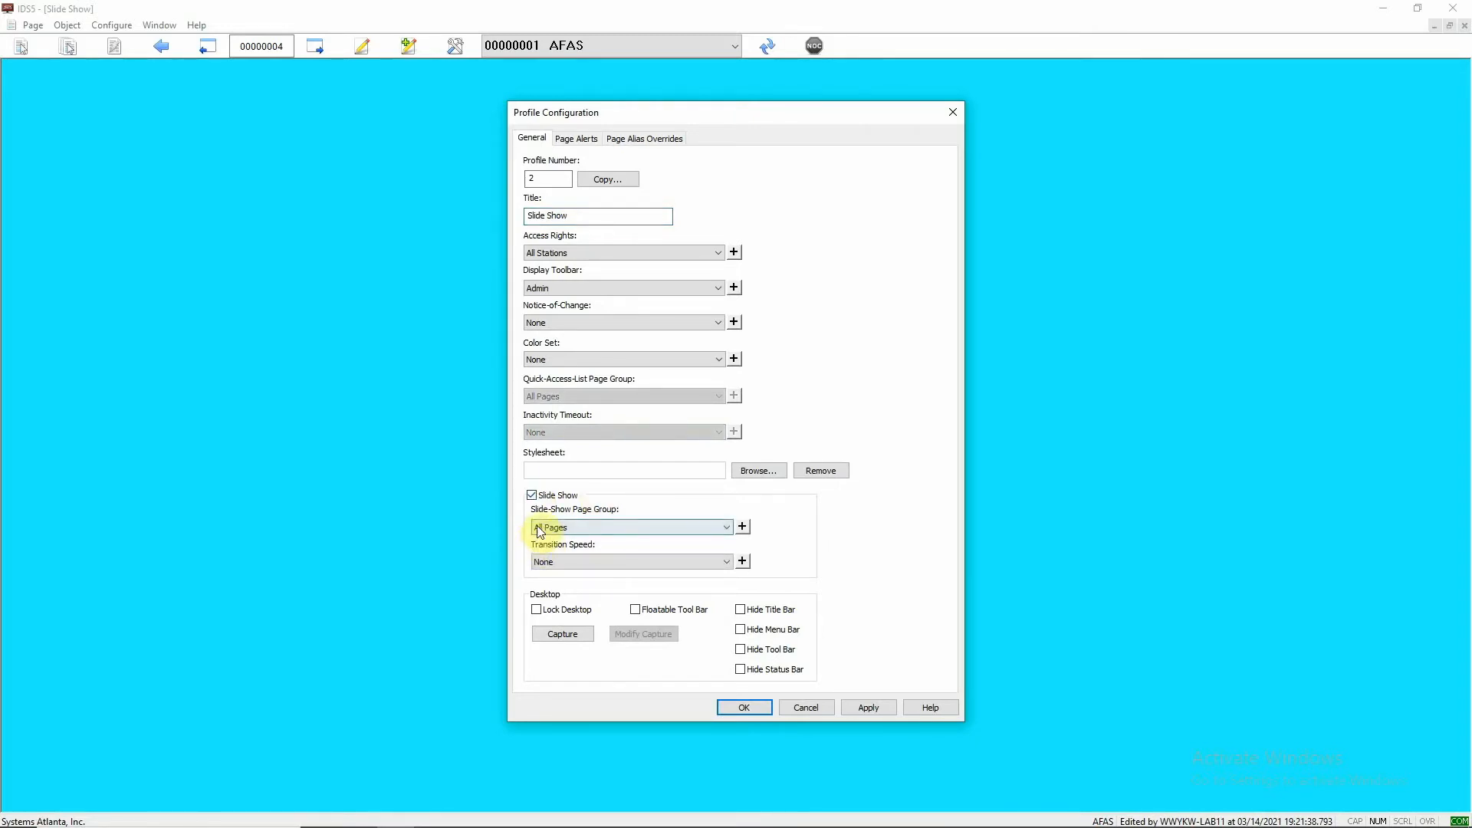
click(724, 528)
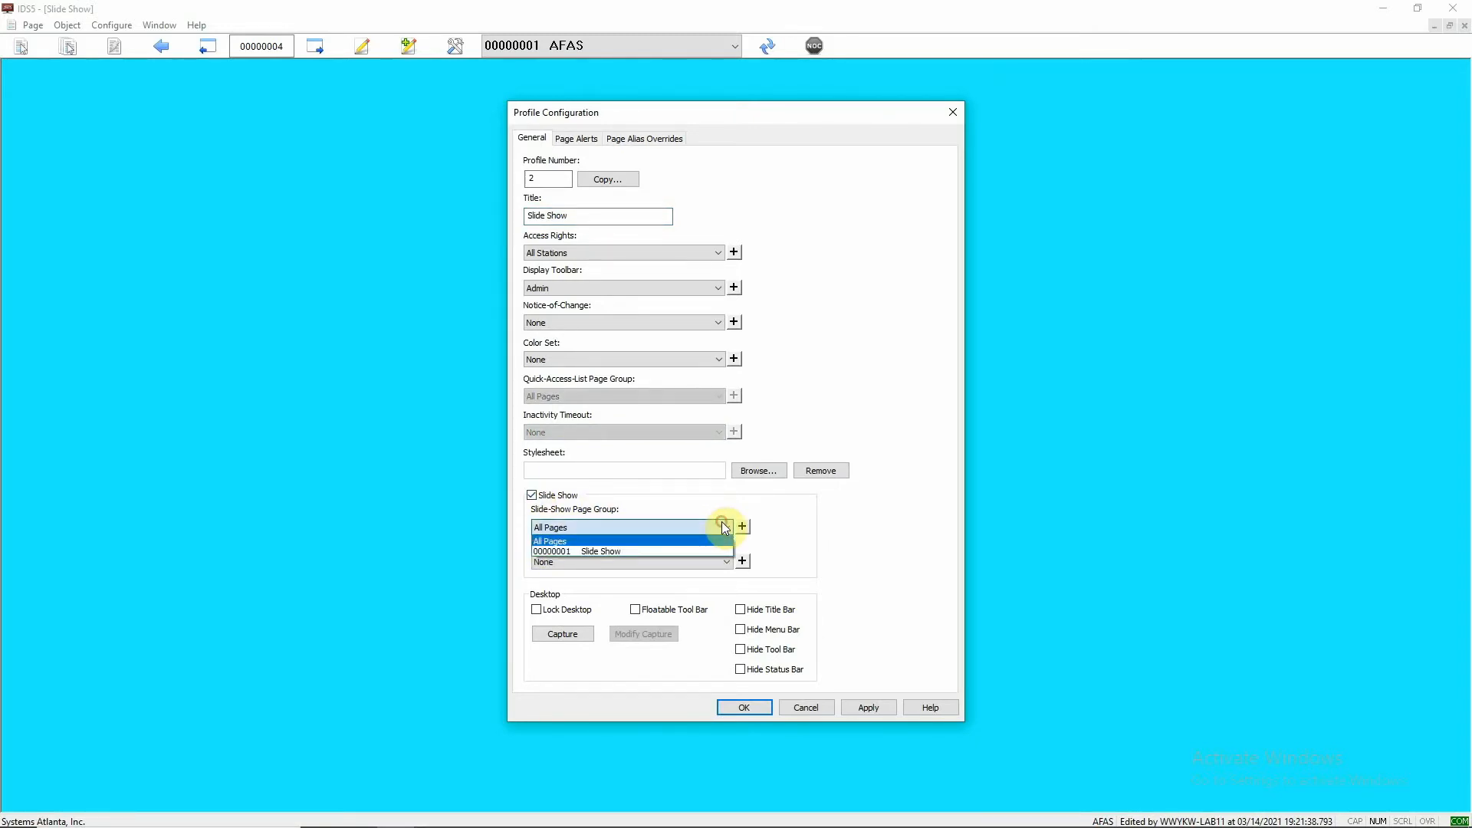
click(631, 552)
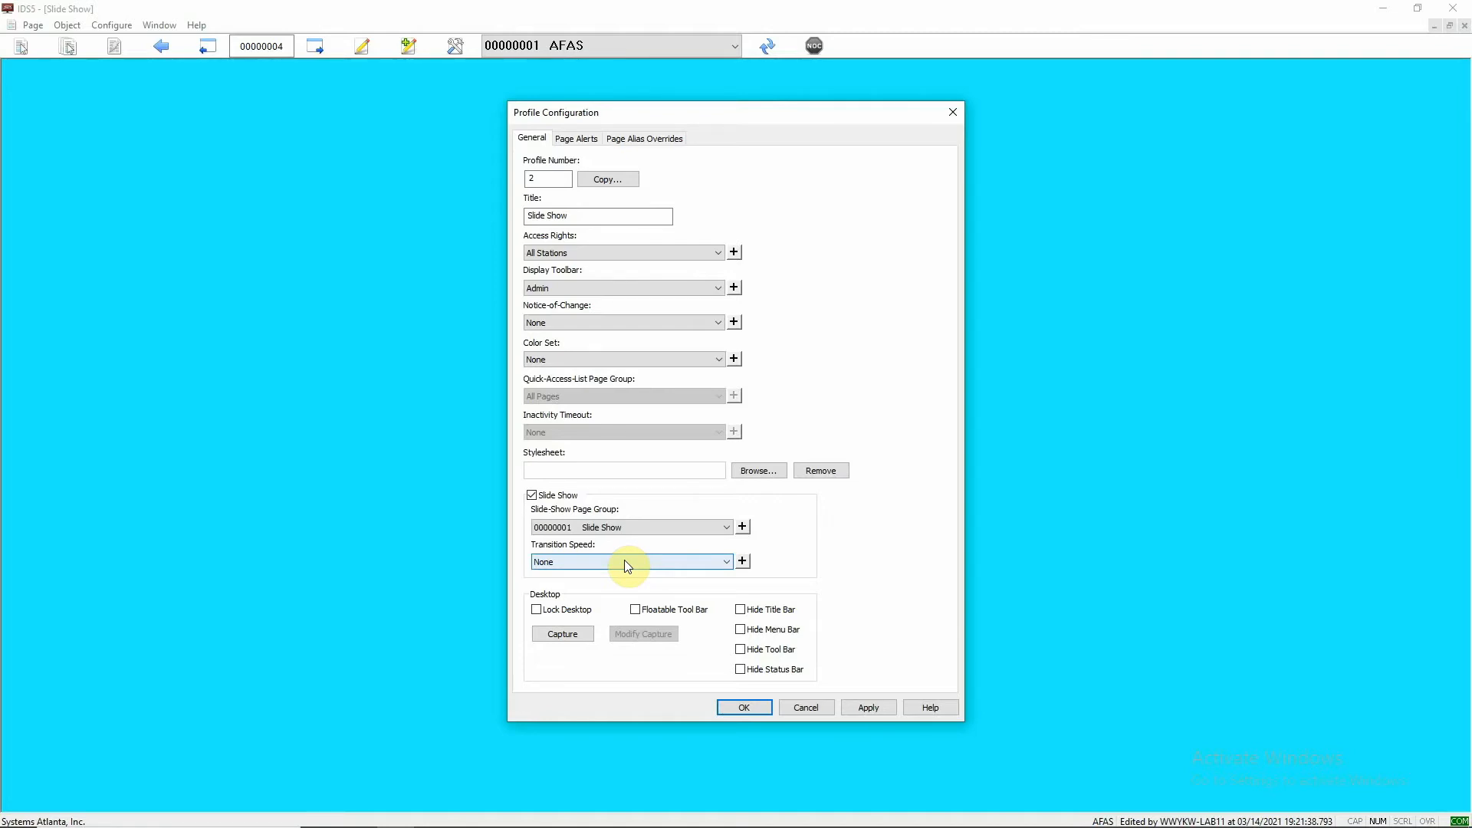
- Create a timeout record for the transition speed with the number 1 and the title Slide Show
click(722, 561)
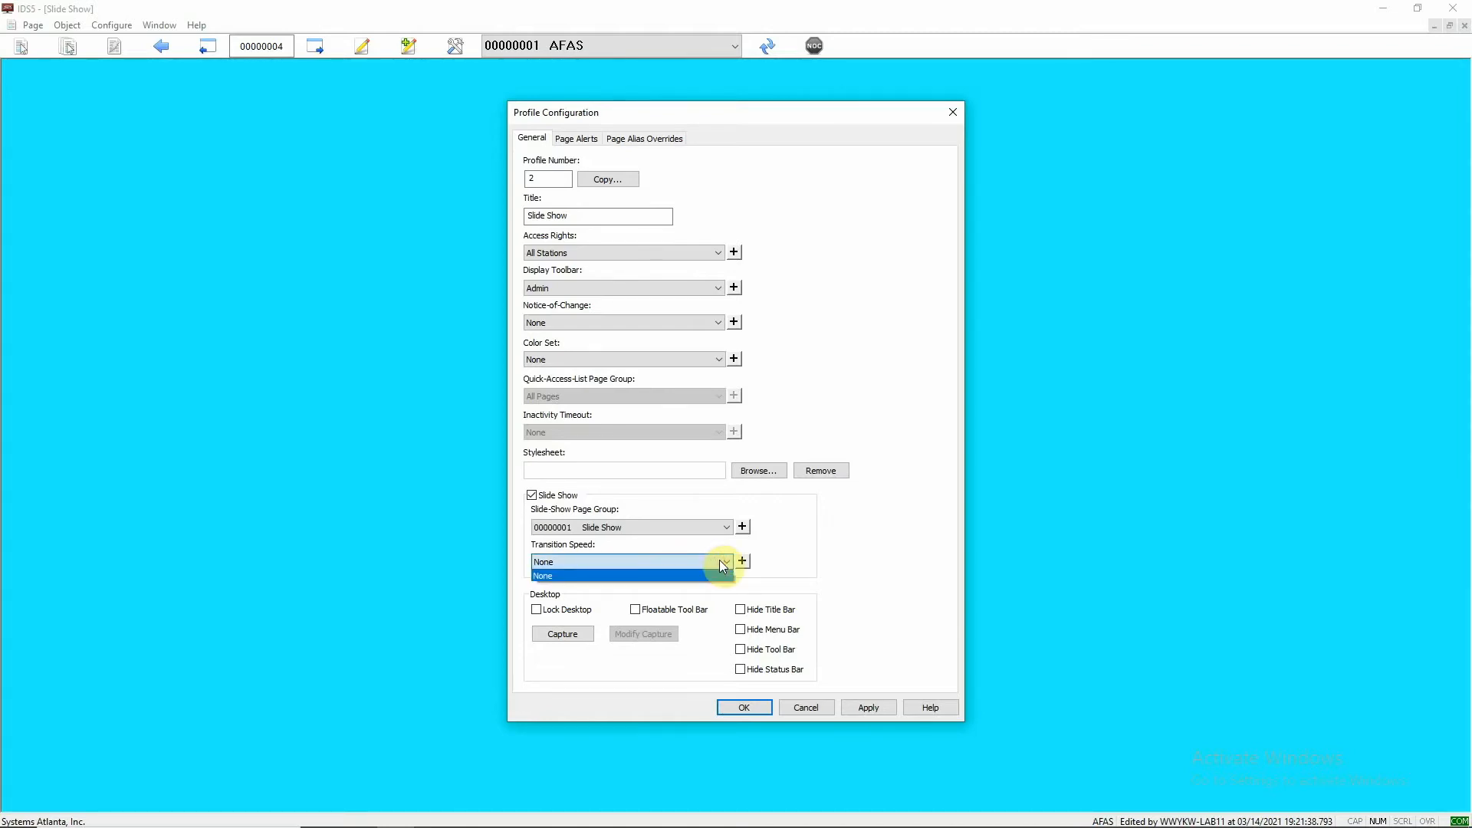
click(722, 565)
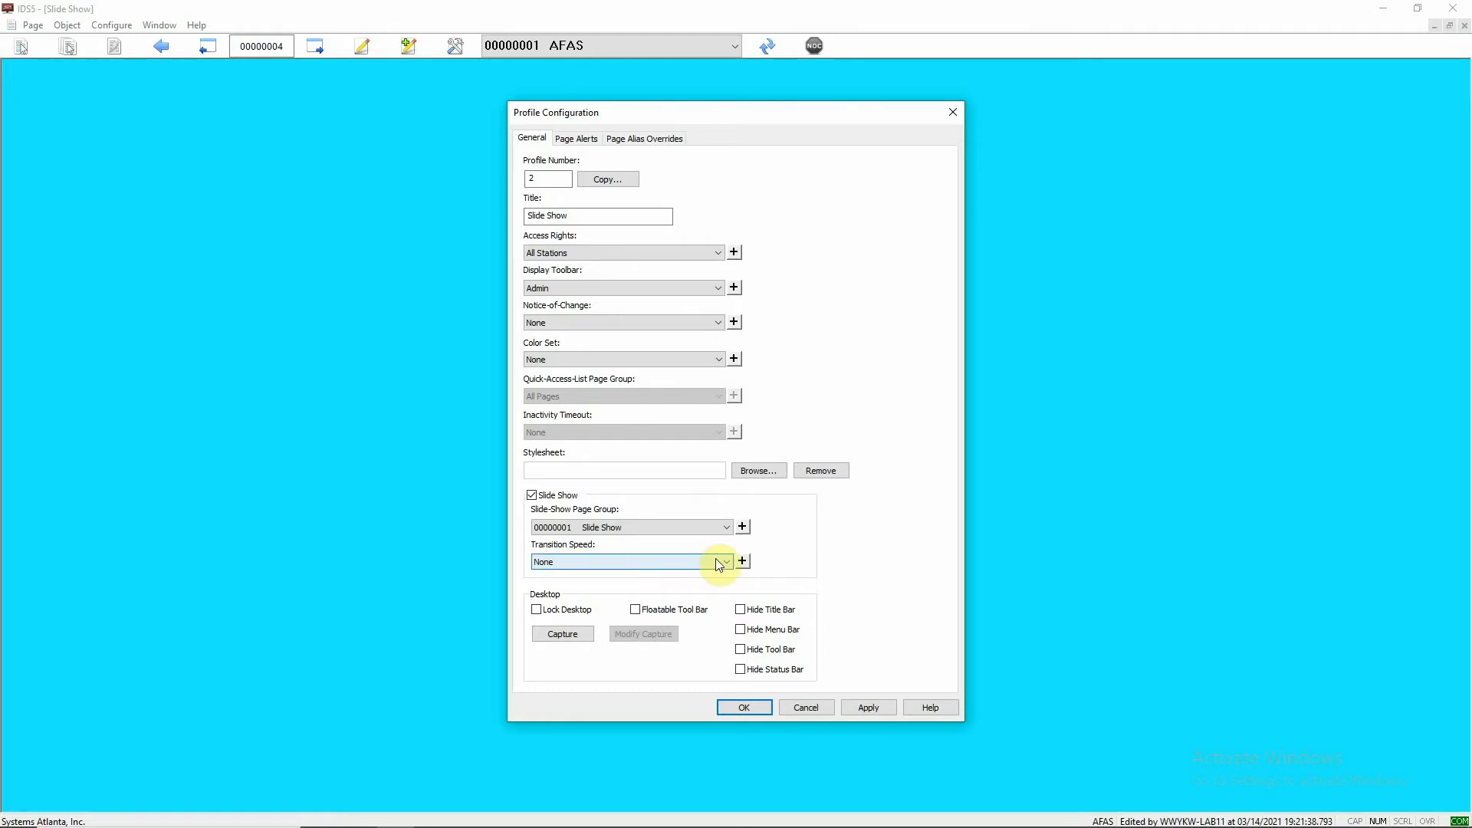
click(743, 562)
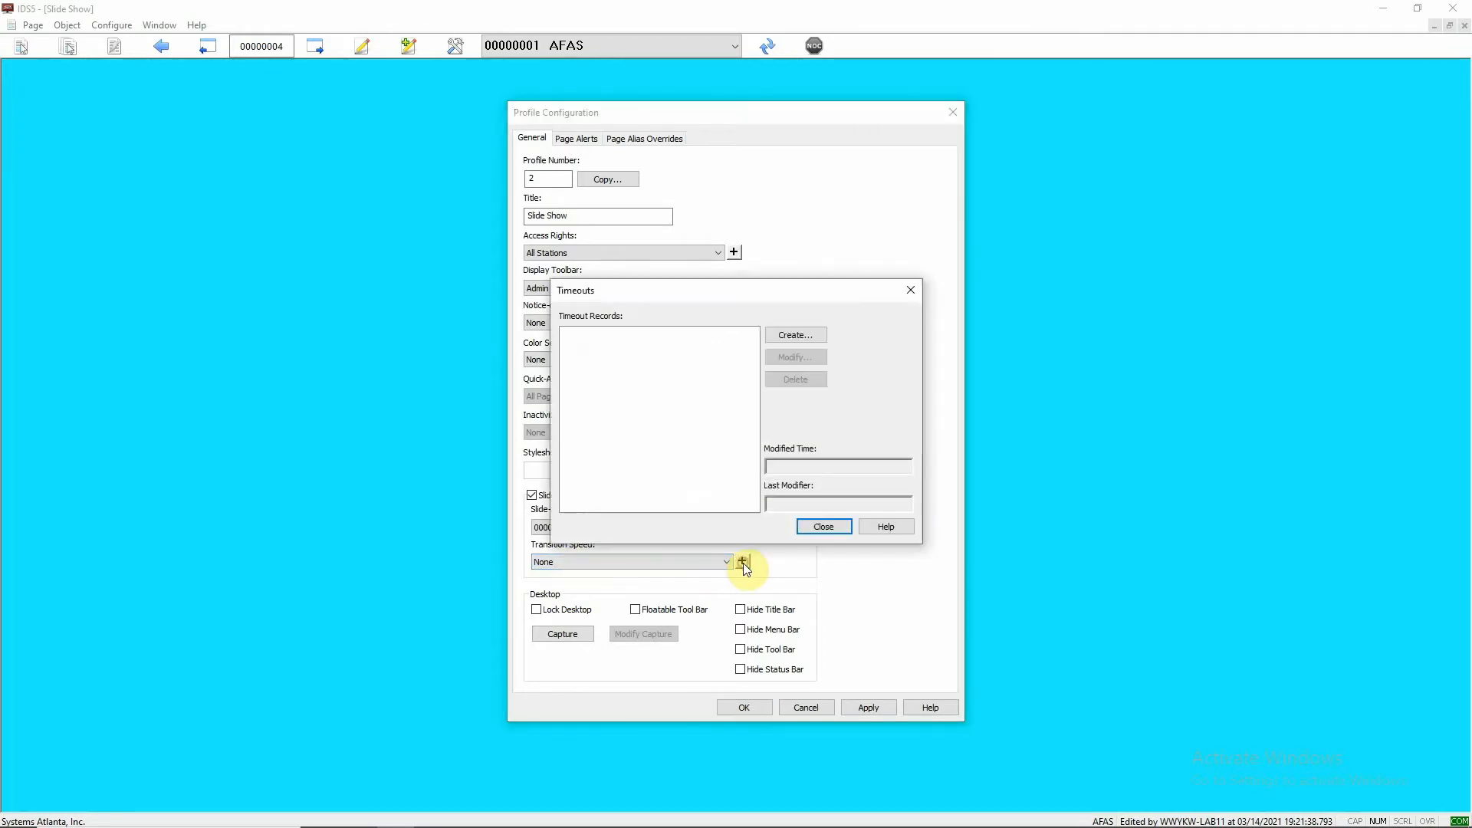
click(783, 339)
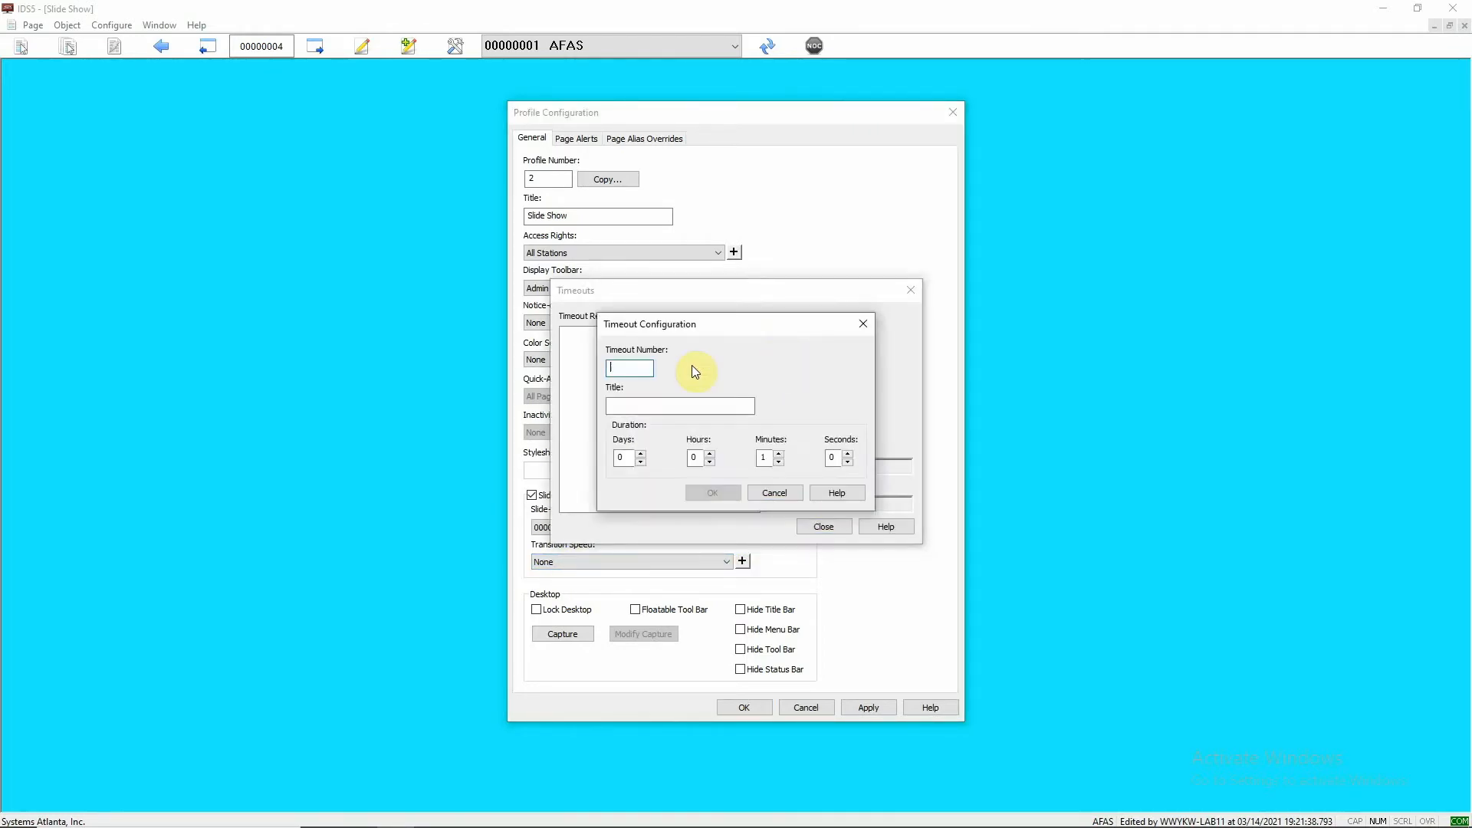
text(1)
click(642, 400)
text(S)
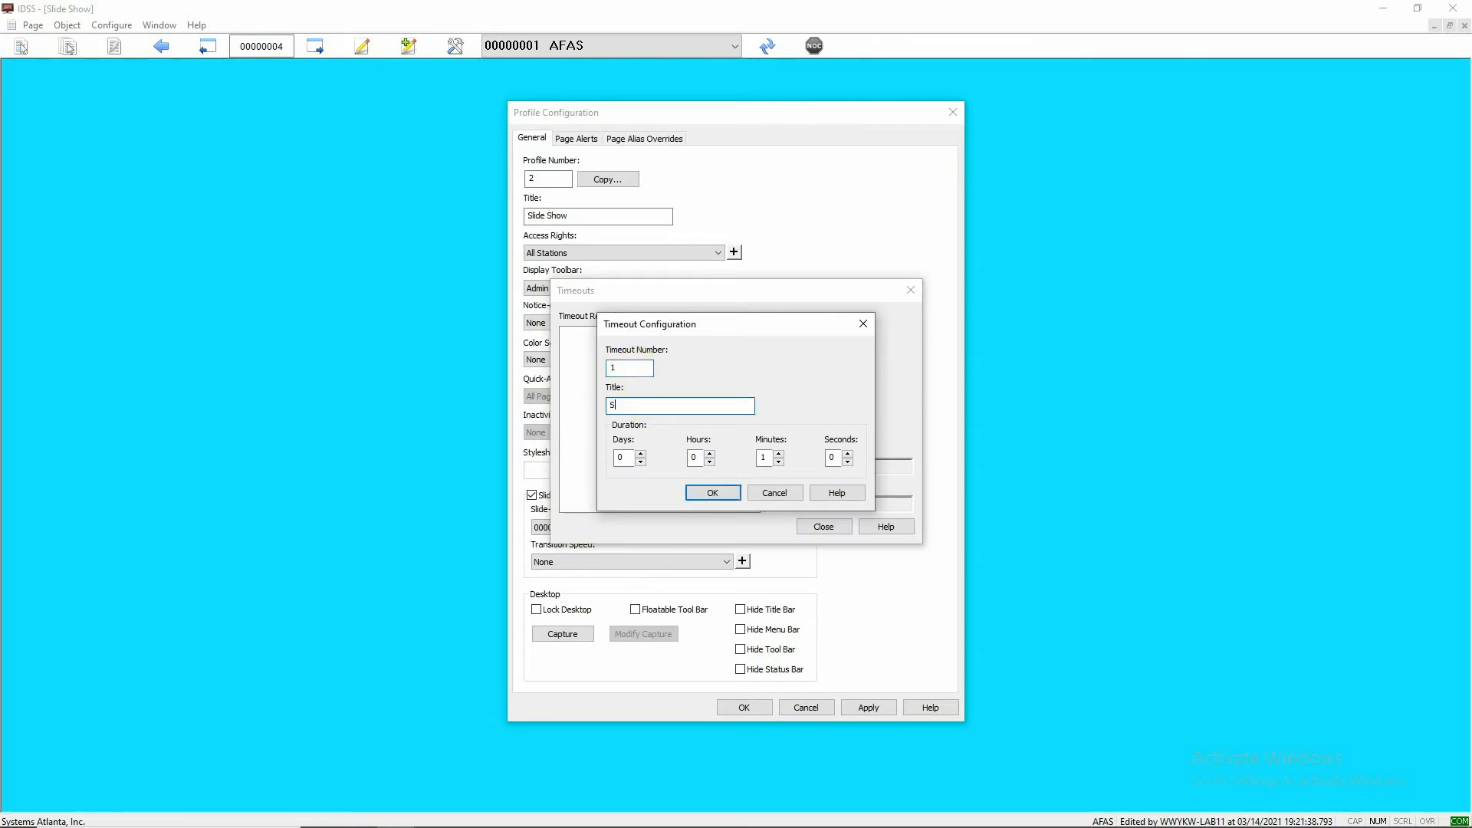
text(lide Show)
- Set the timeout's seconds to 10, adjust its minutes, and save the timeout record
click(831, 457)
text(10)
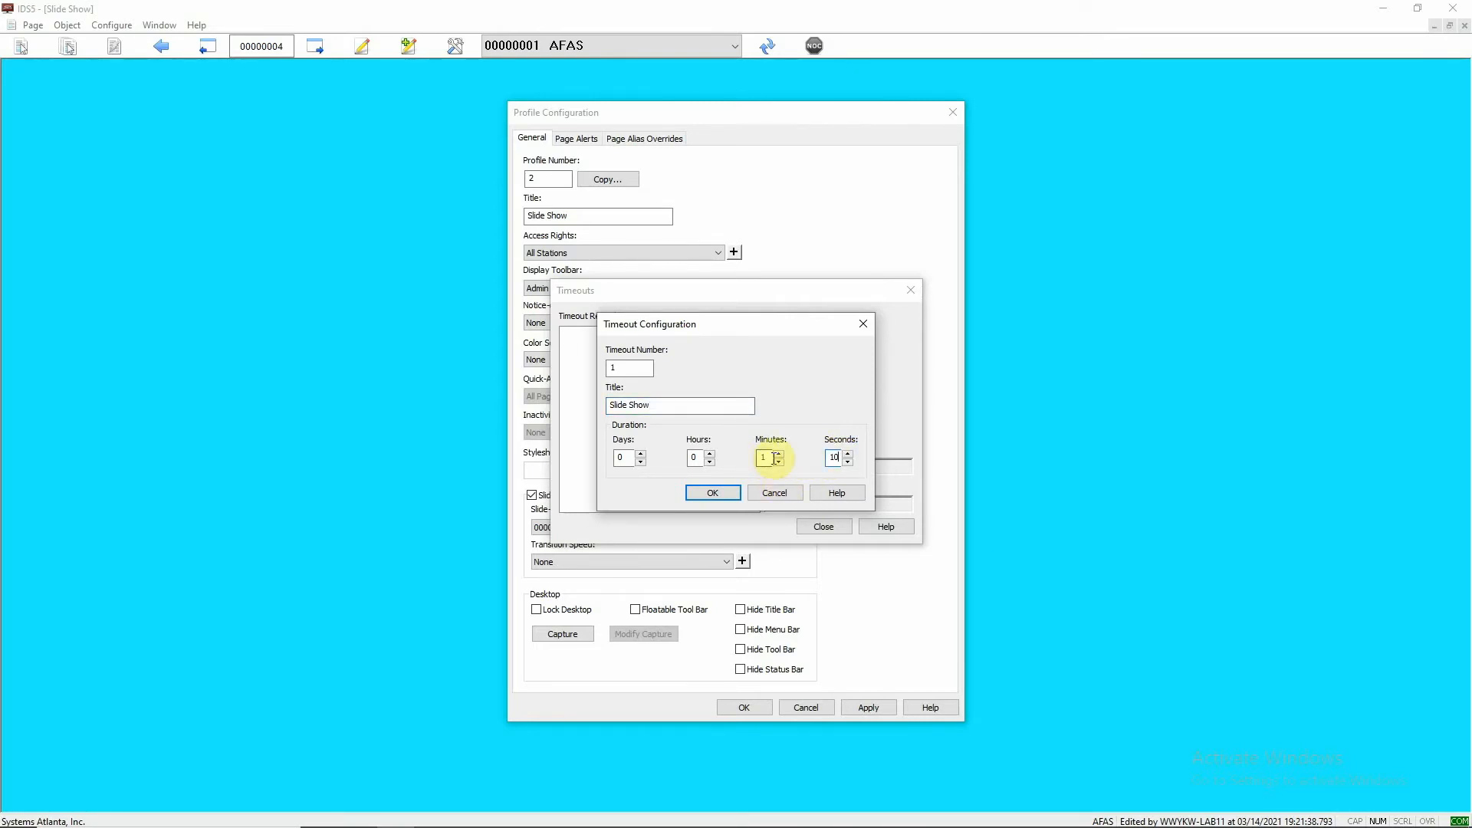
double_click(767, 458)
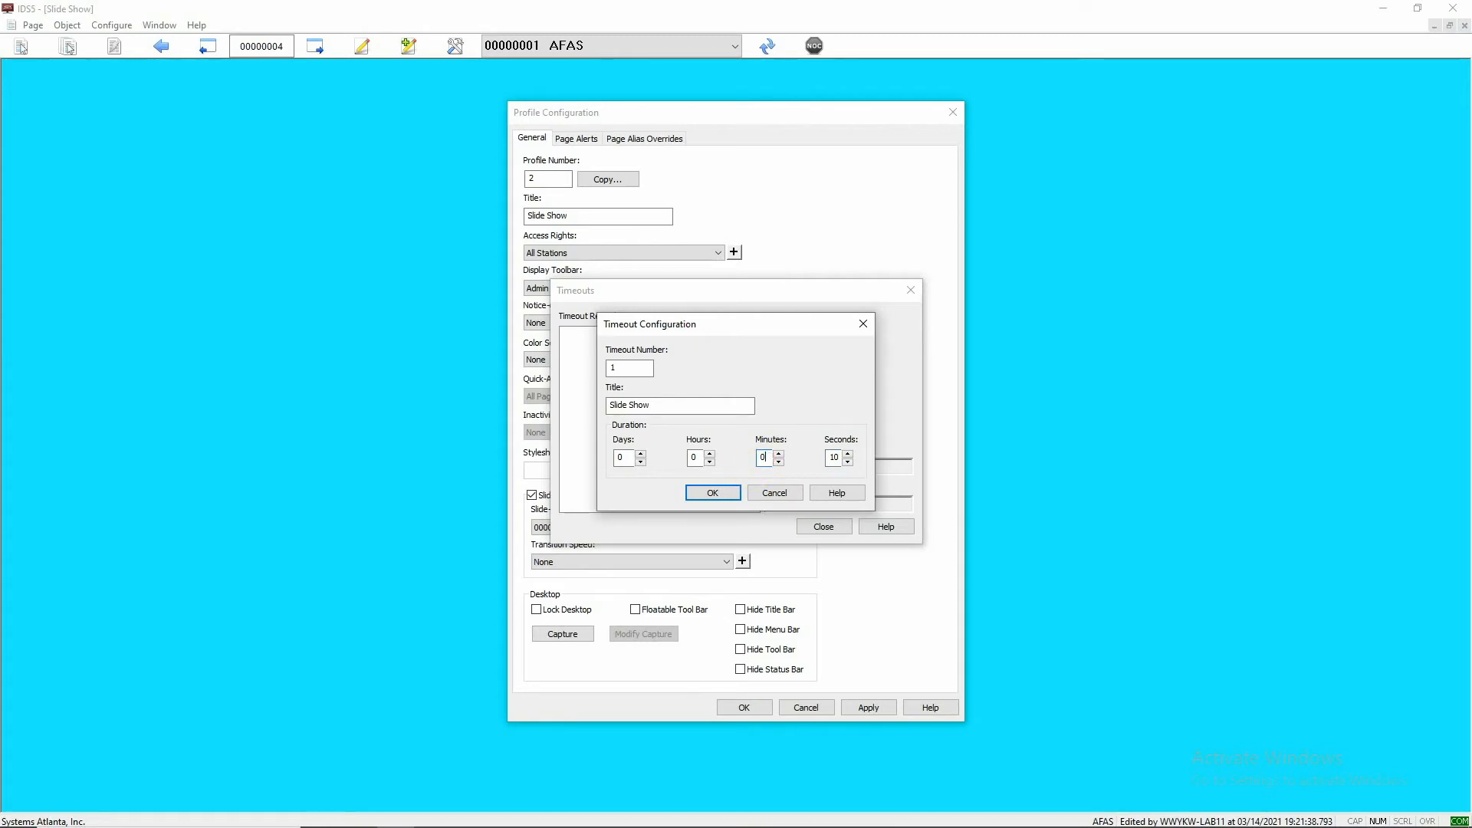
click(707, 498)
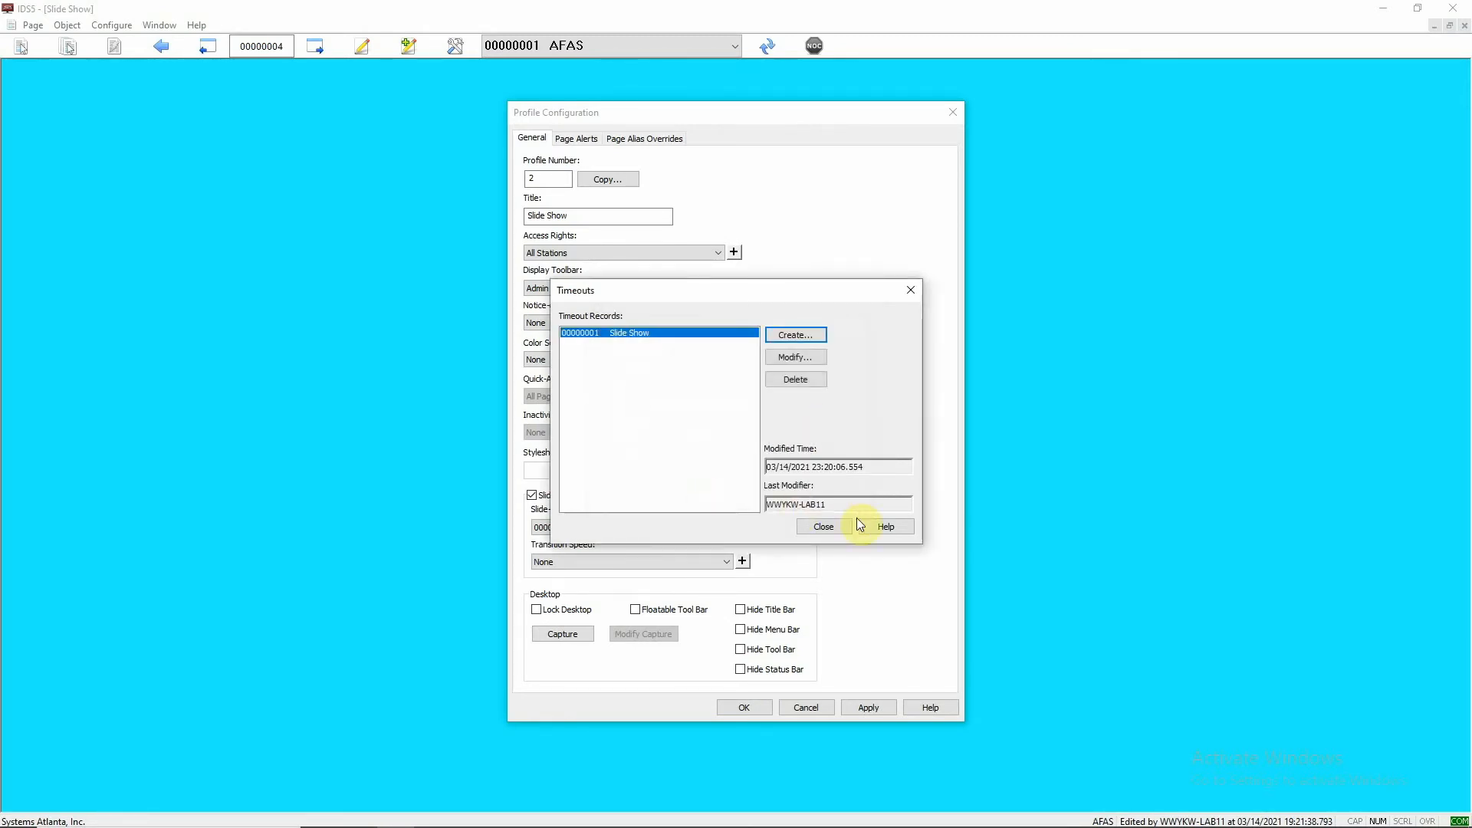
click(822, 529)
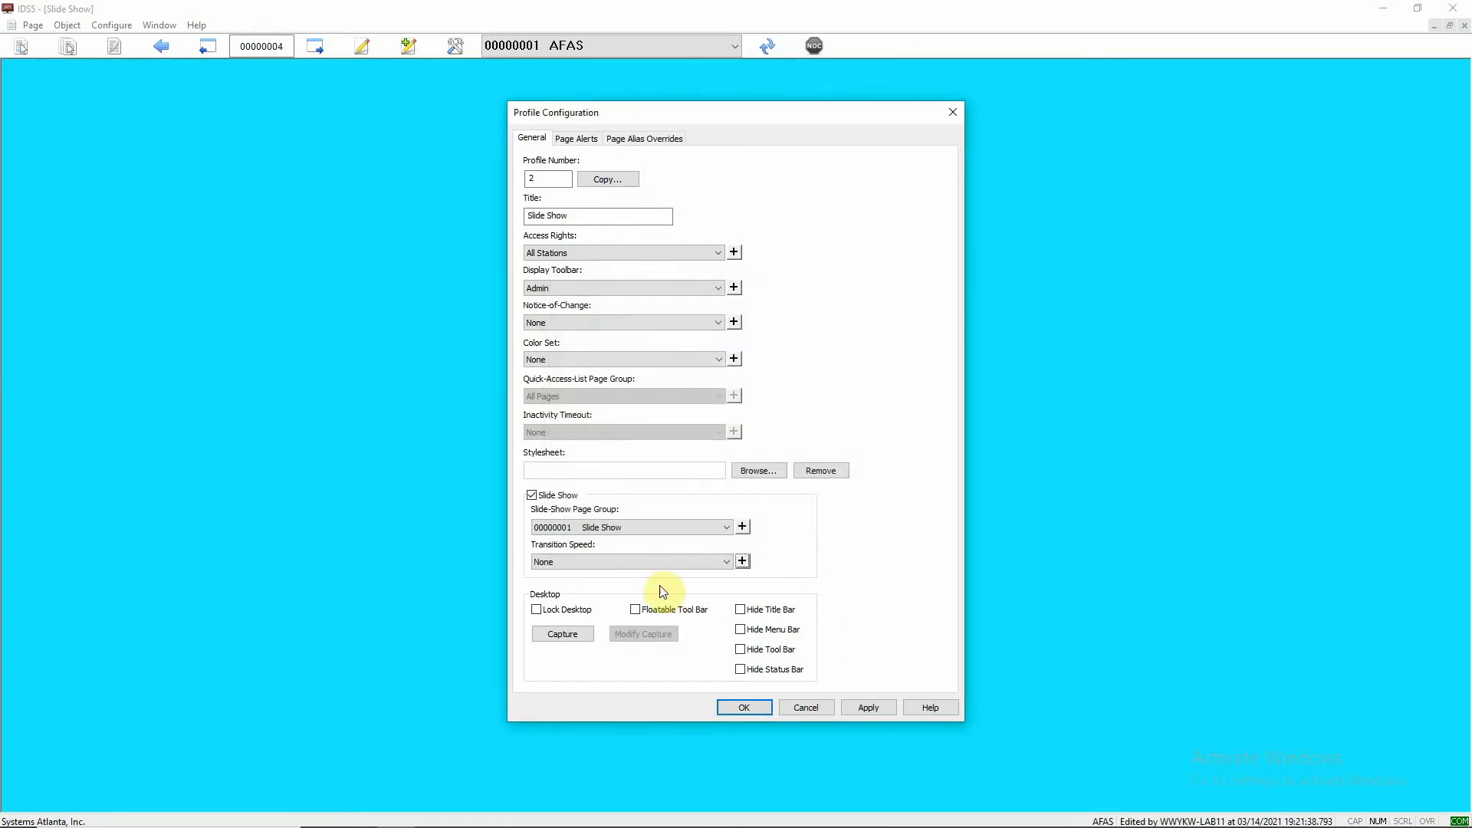
- Set the profile's transition speed to the 00000001 Slide Show timeout
click(725, 562)
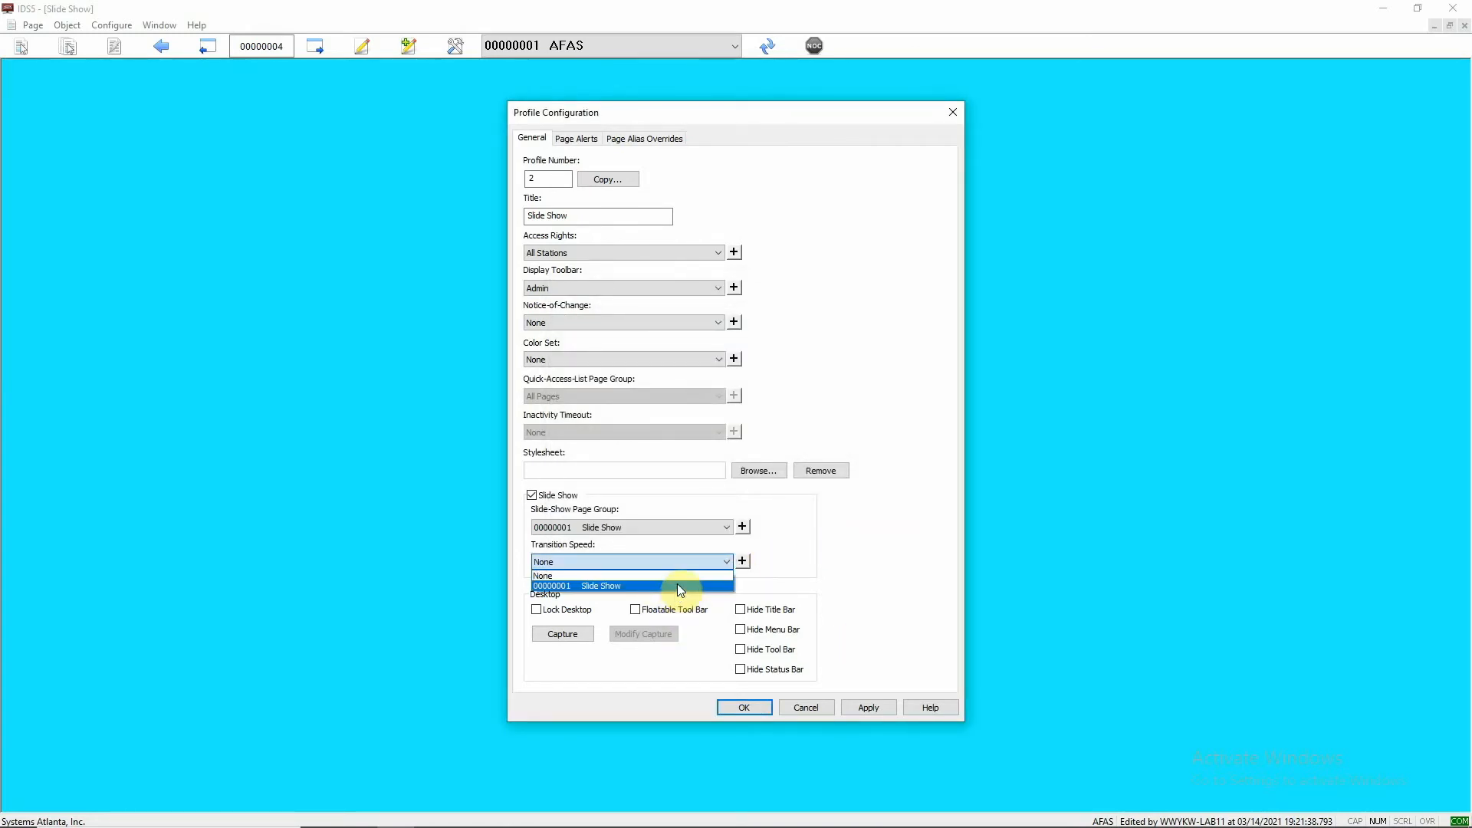
click(677, 583)
click(809, 535)
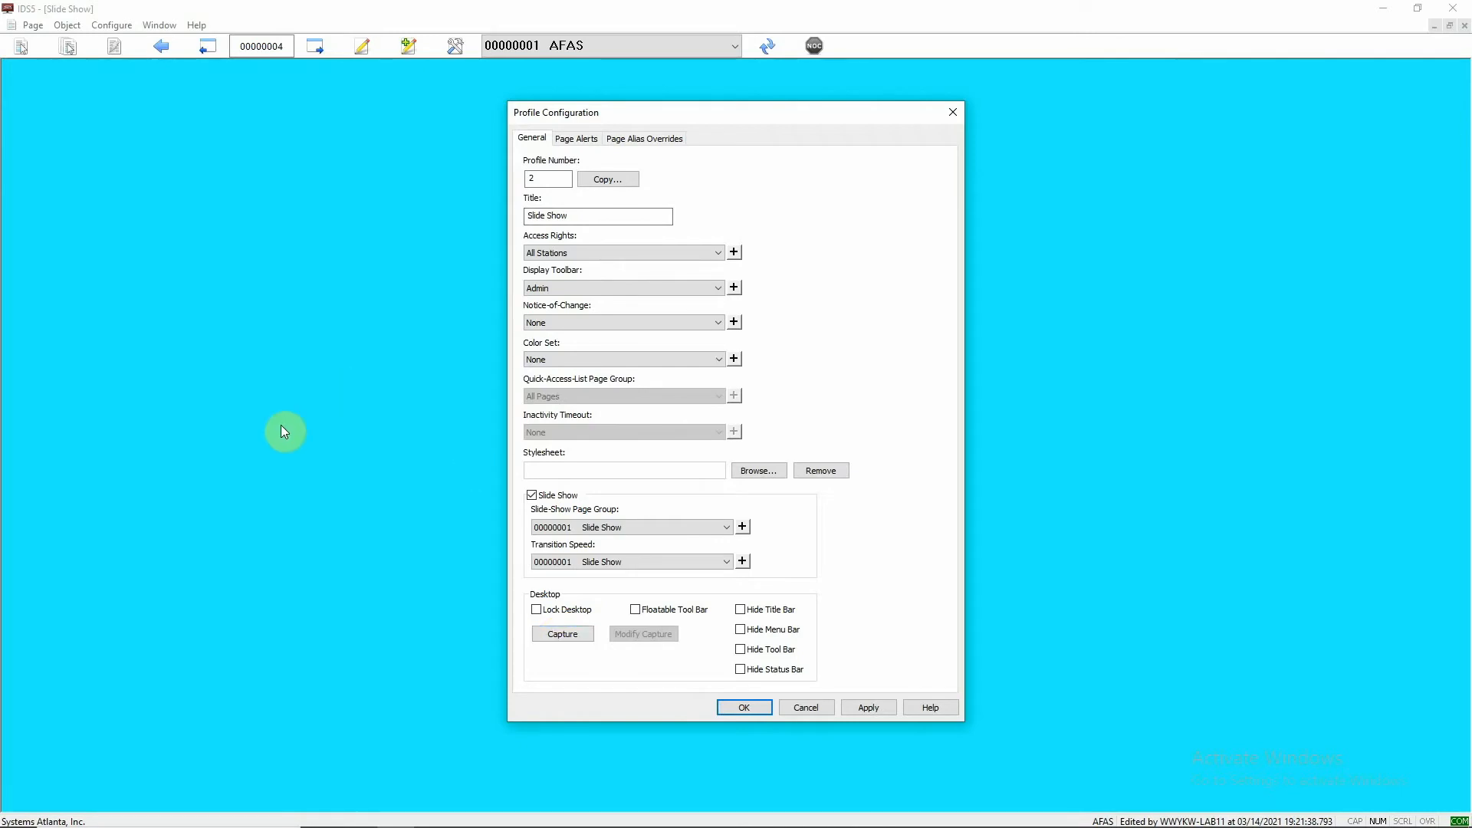
- Capture the current desktop for the profile and save the profile configuration
click(564, 635)
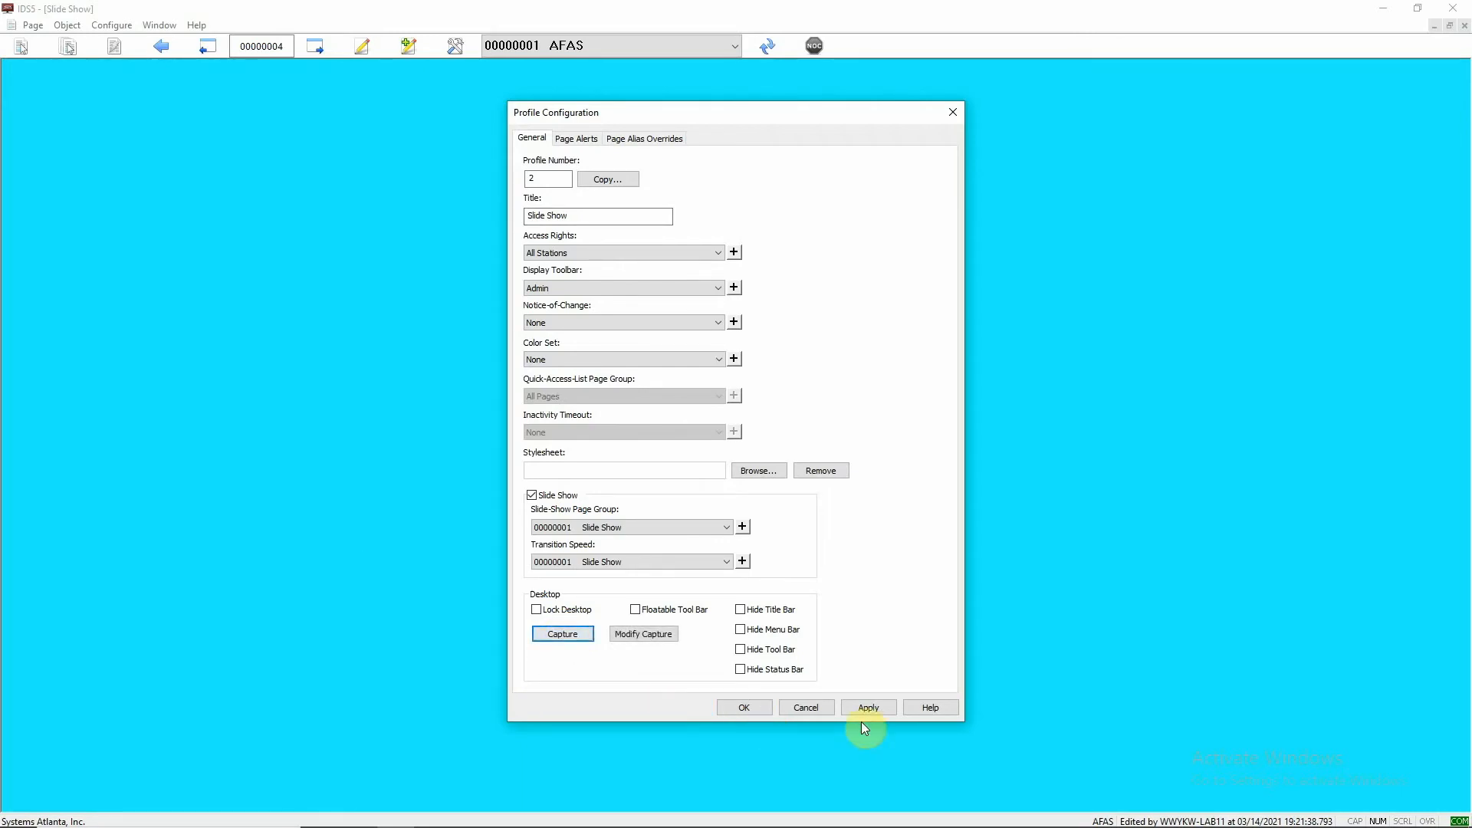
click(877, 705)
click(739, 705)
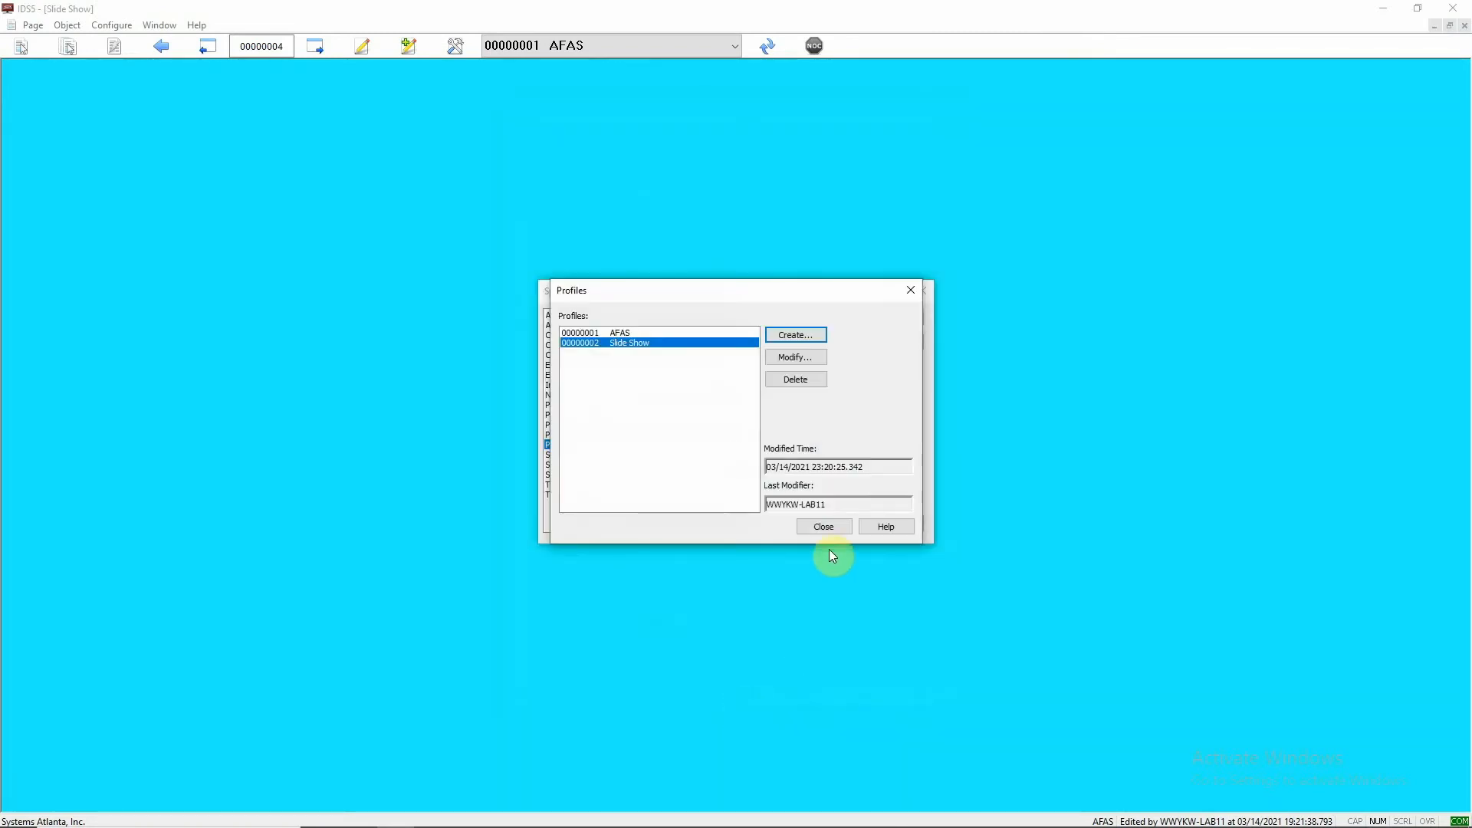
- Close the system configuration and switch the active profile to 00000002 Slide Show
click(825, 526)
click(885, 521)
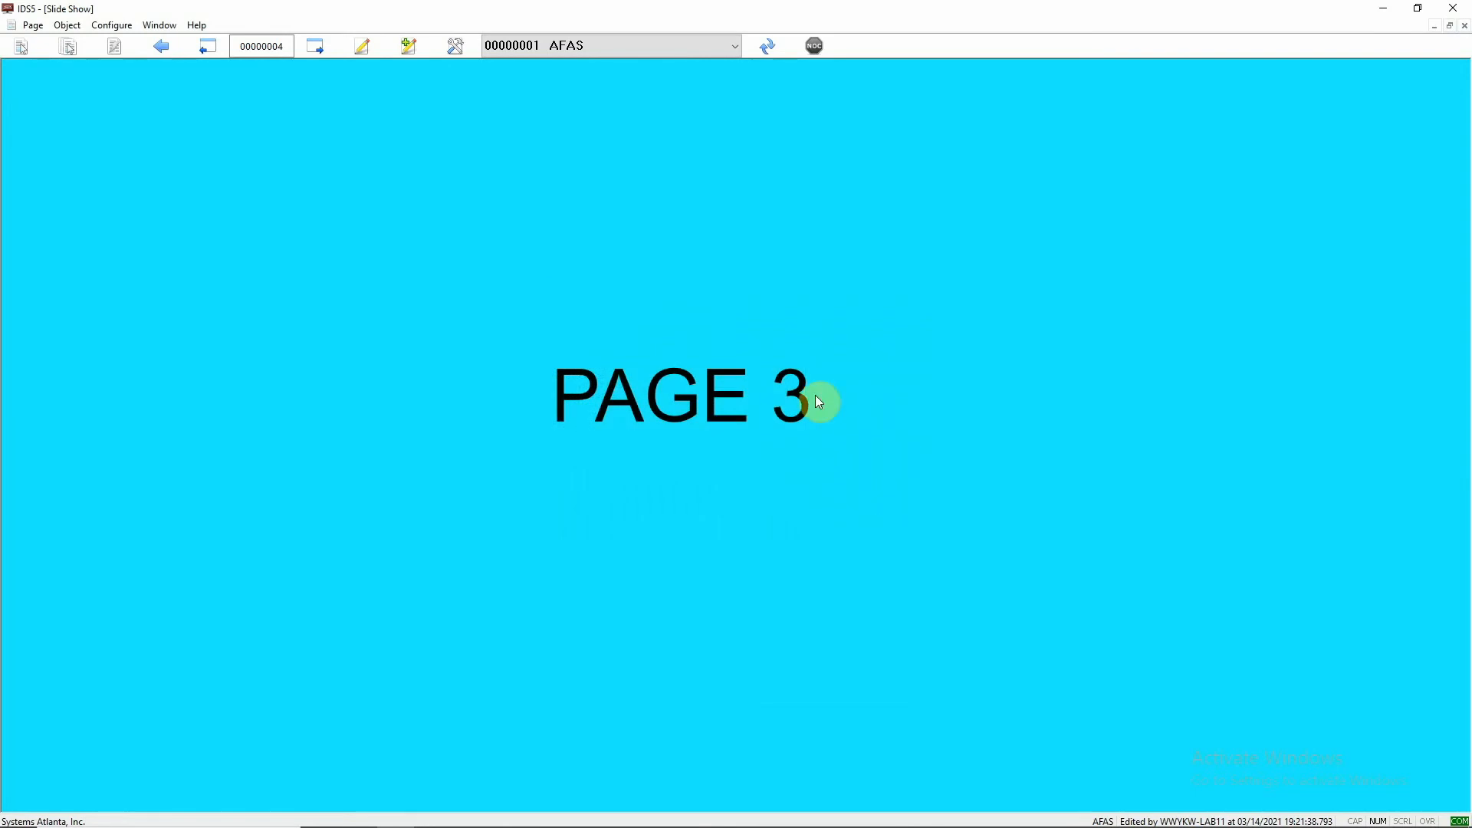
click(704, 51)
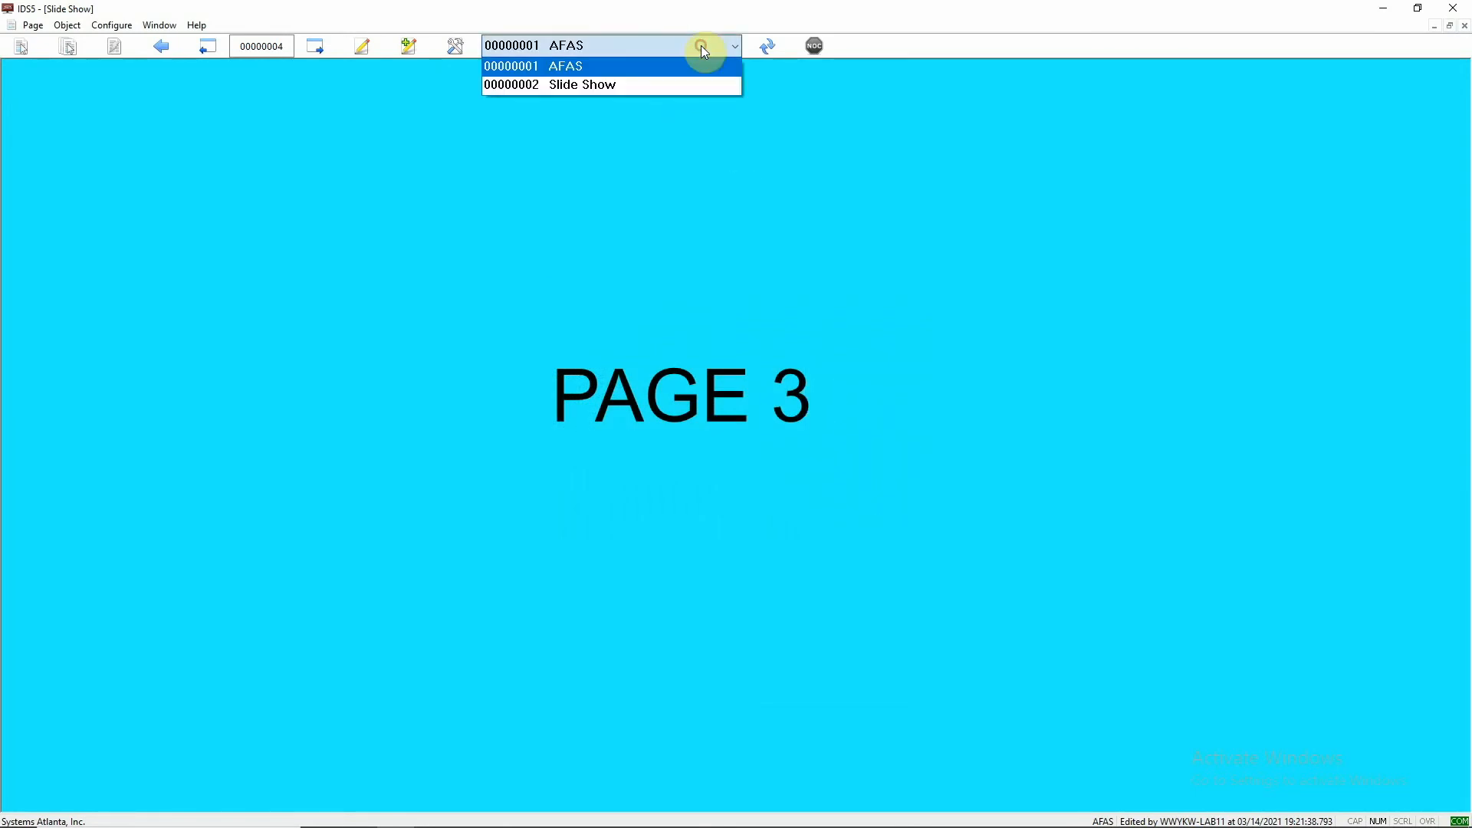
click(661, 89)
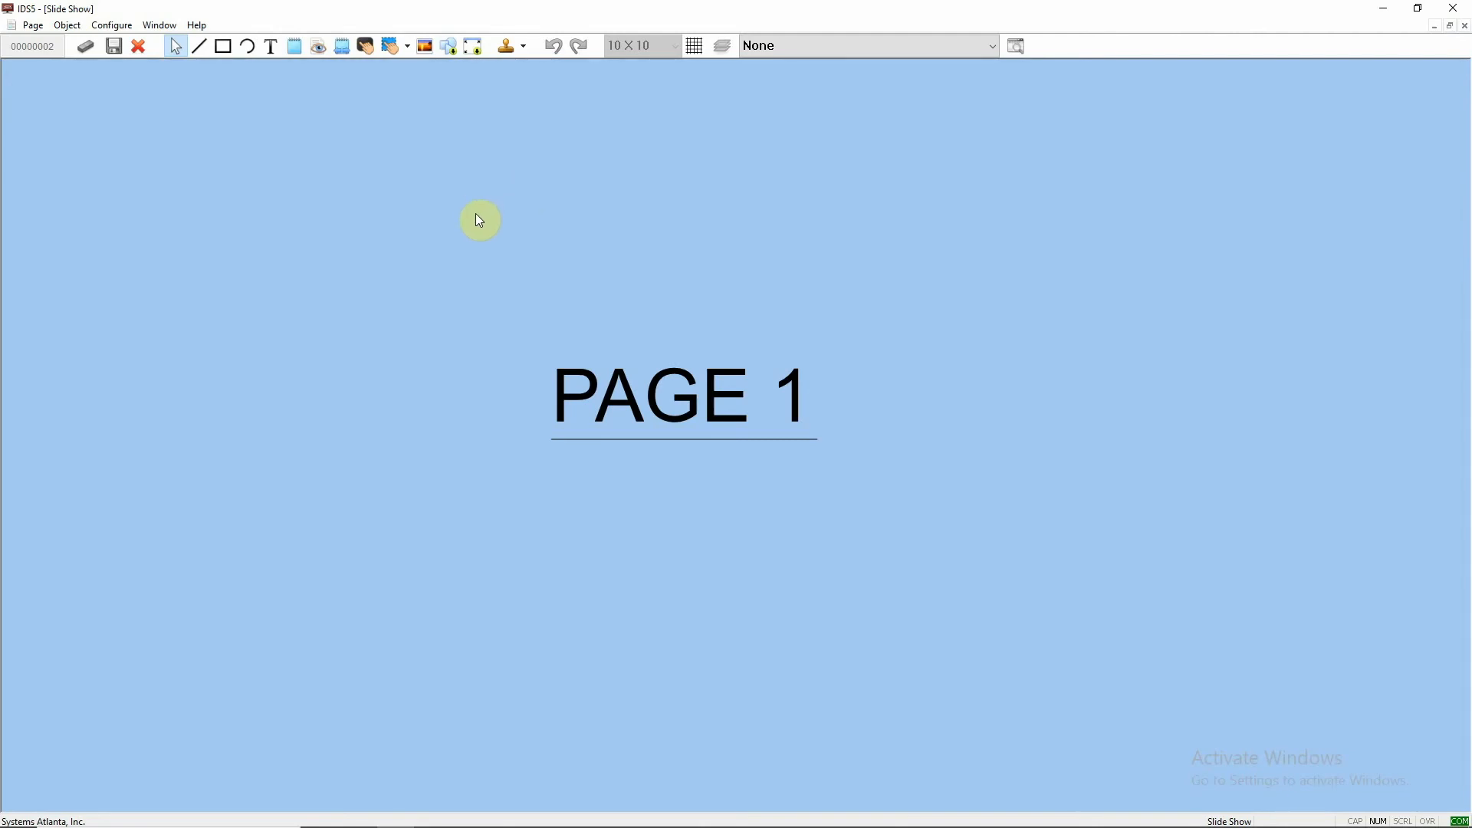
- Draw a wide rectangular button beneath the PAGE 1 text on page 00000002
click(366, 48)
drag(513, 512, 848, 606)
drag(659, 560, 658, 550)
- Set the new button's caption to Pause in its properties
right_click(657, 550)
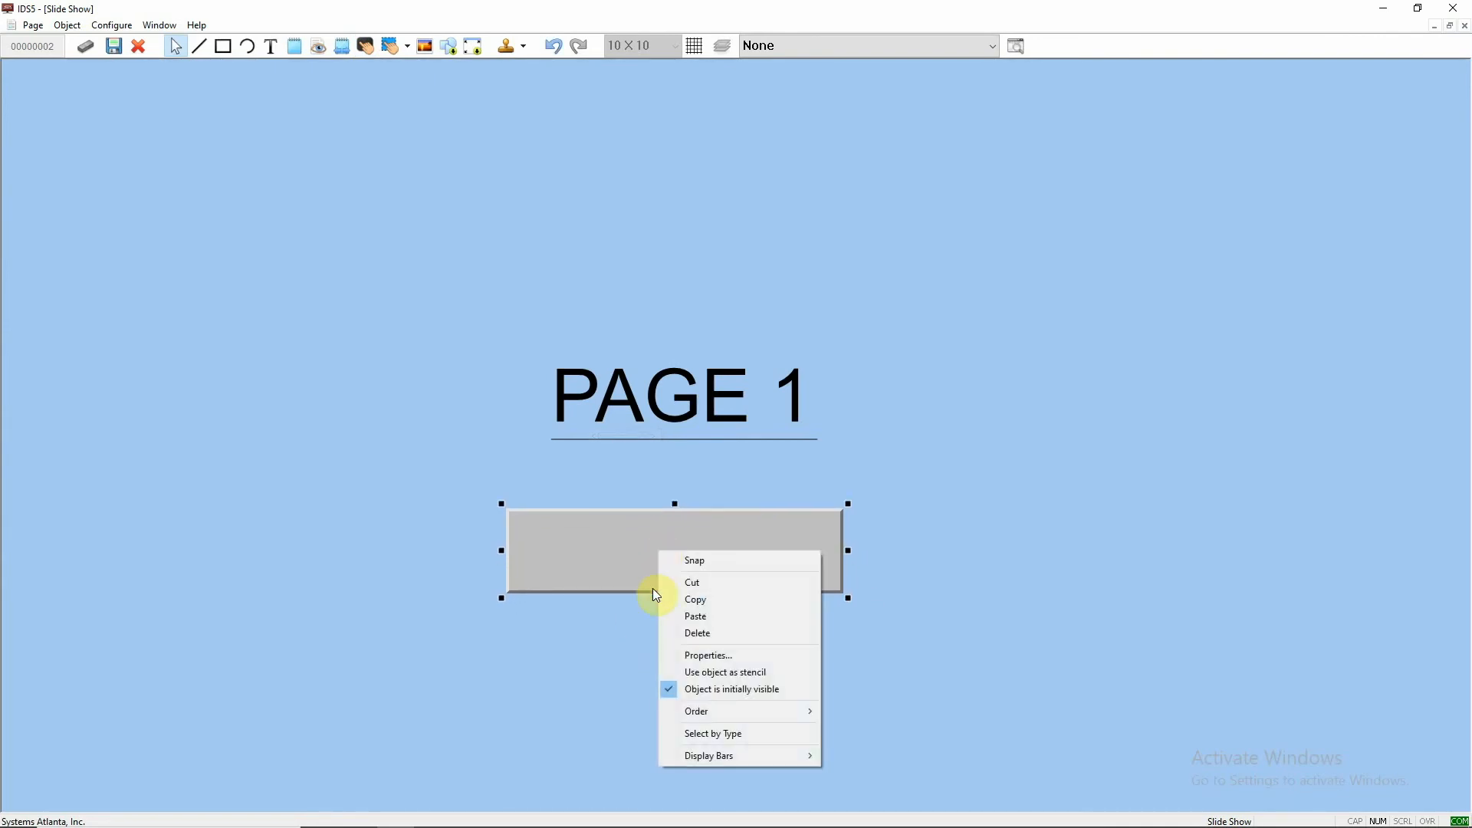
click(693, 655)
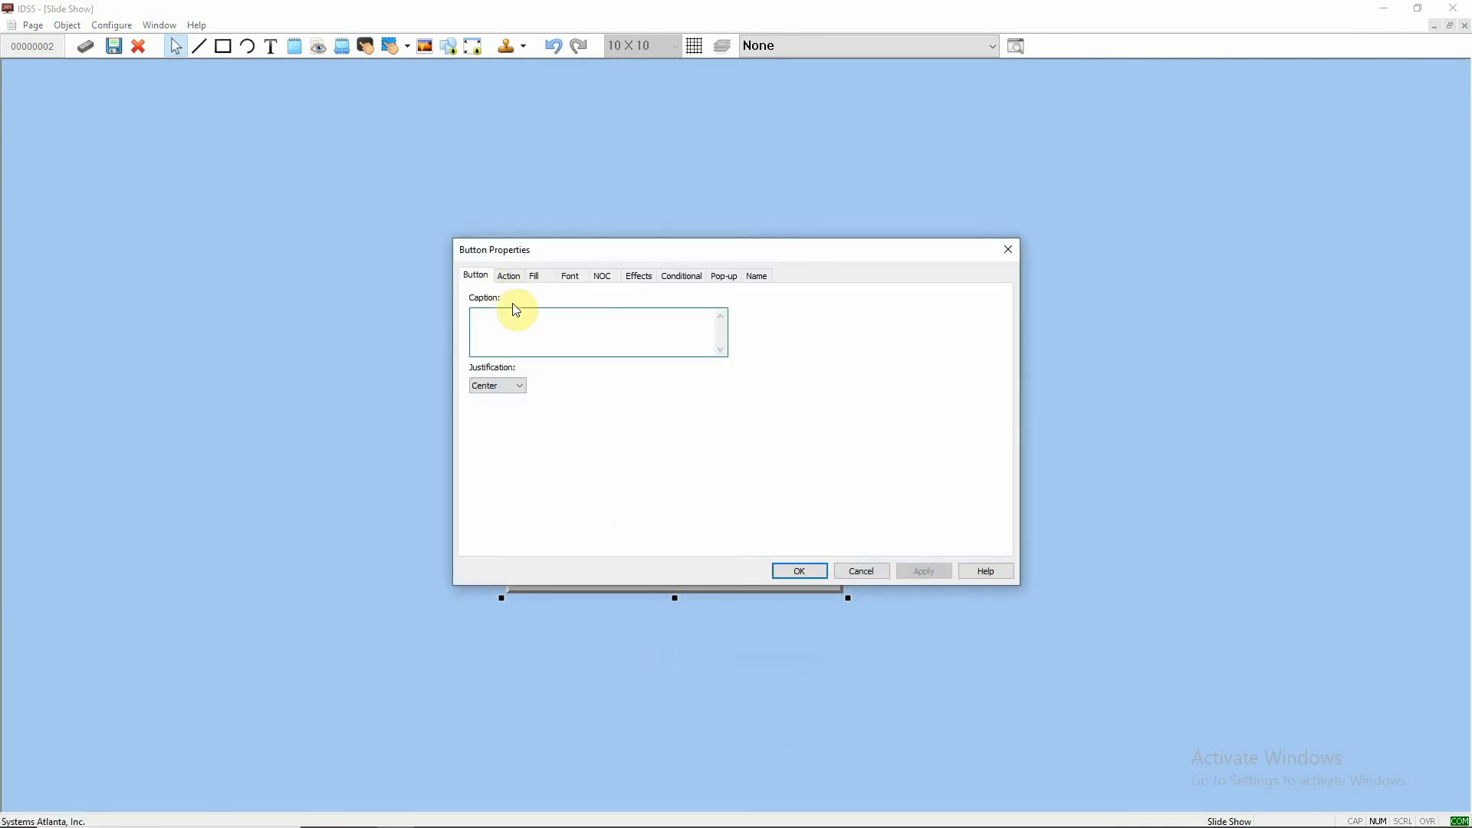
text(Pause)
- Assign the Pause Slide Show action to the button and save the page
click(510, 276)
click(826, 306)
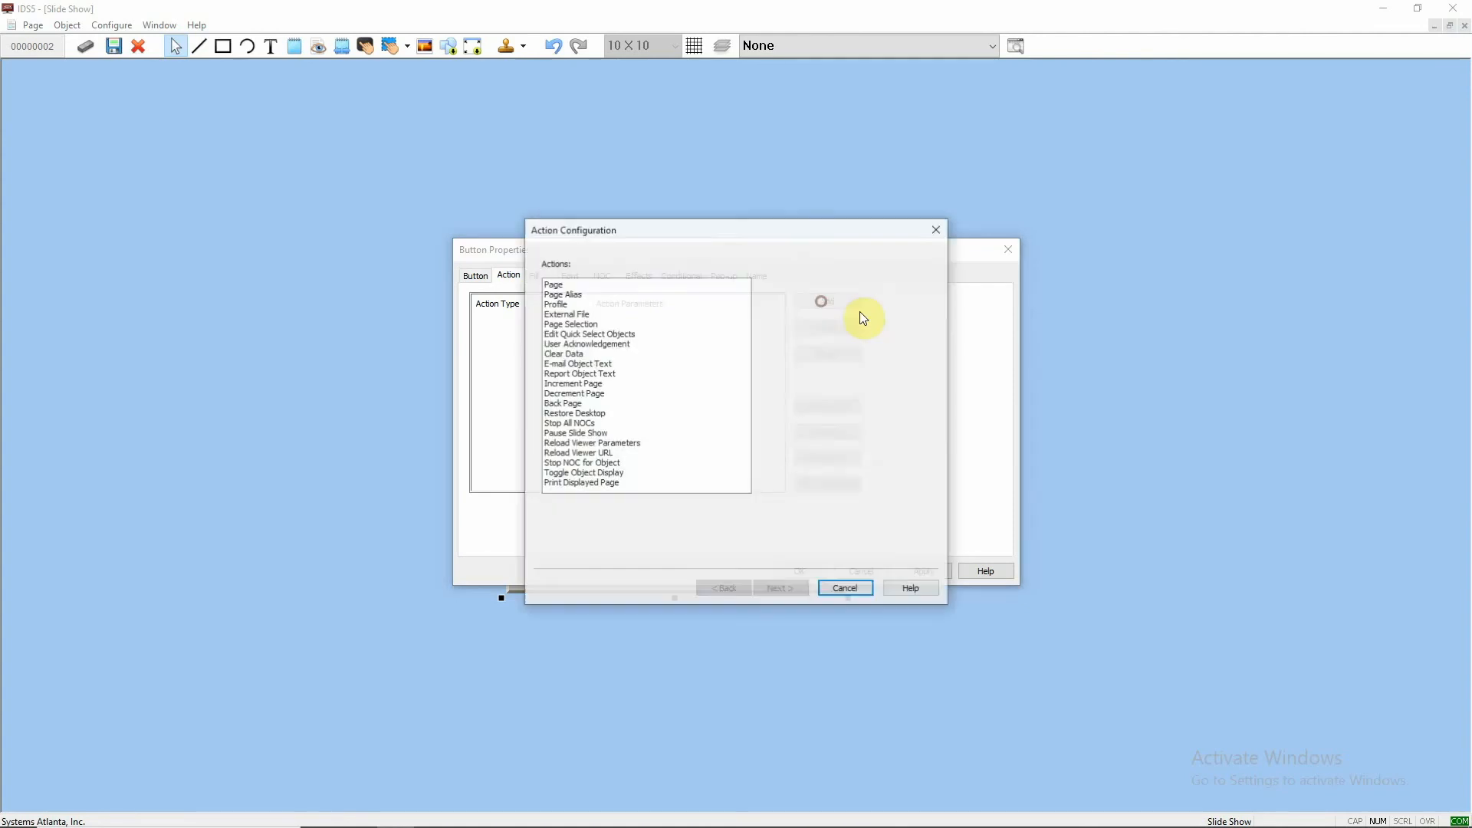
click(586, 436)
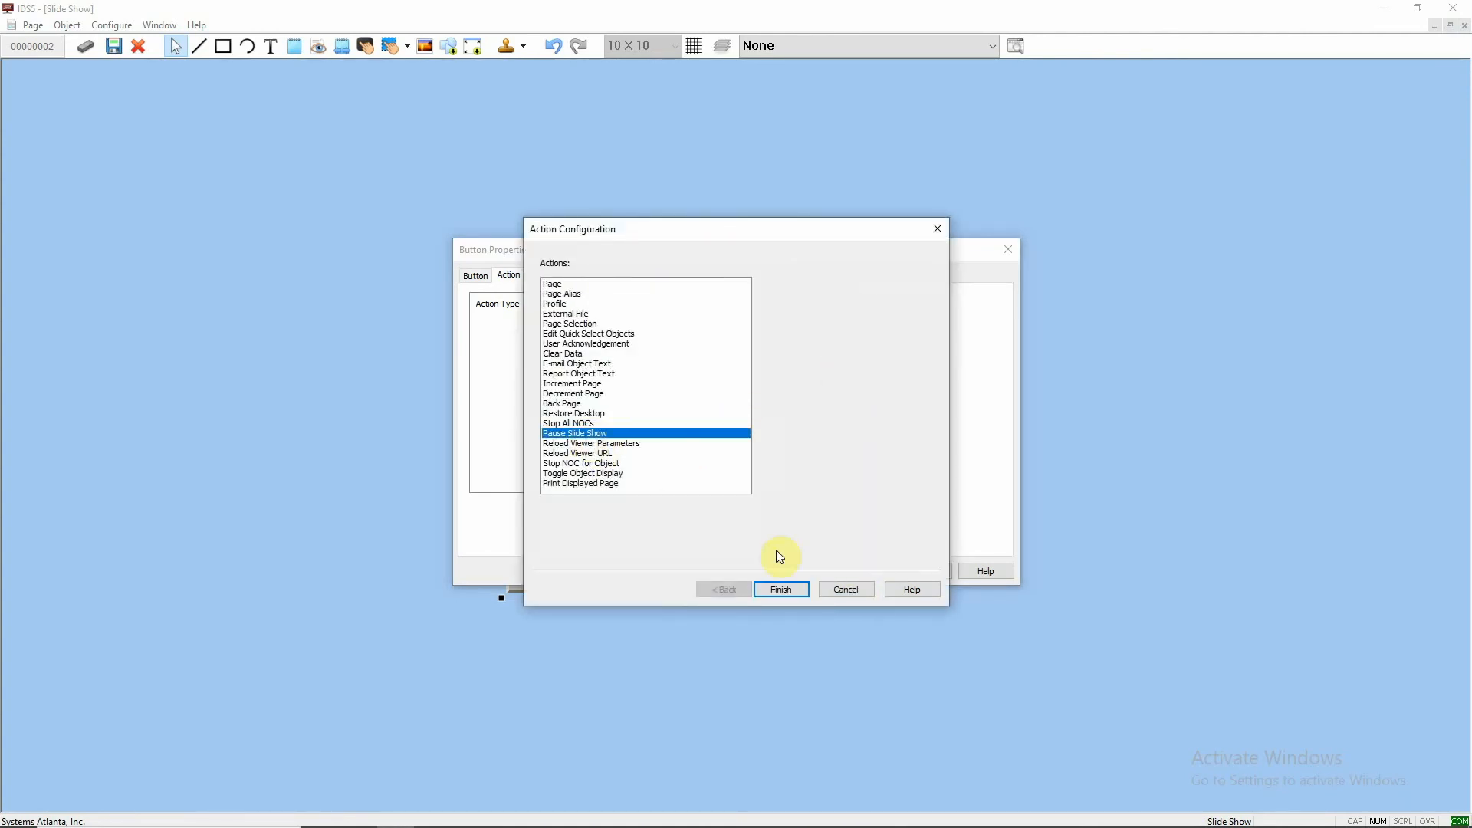
click(792, 591)
click(807, 571)
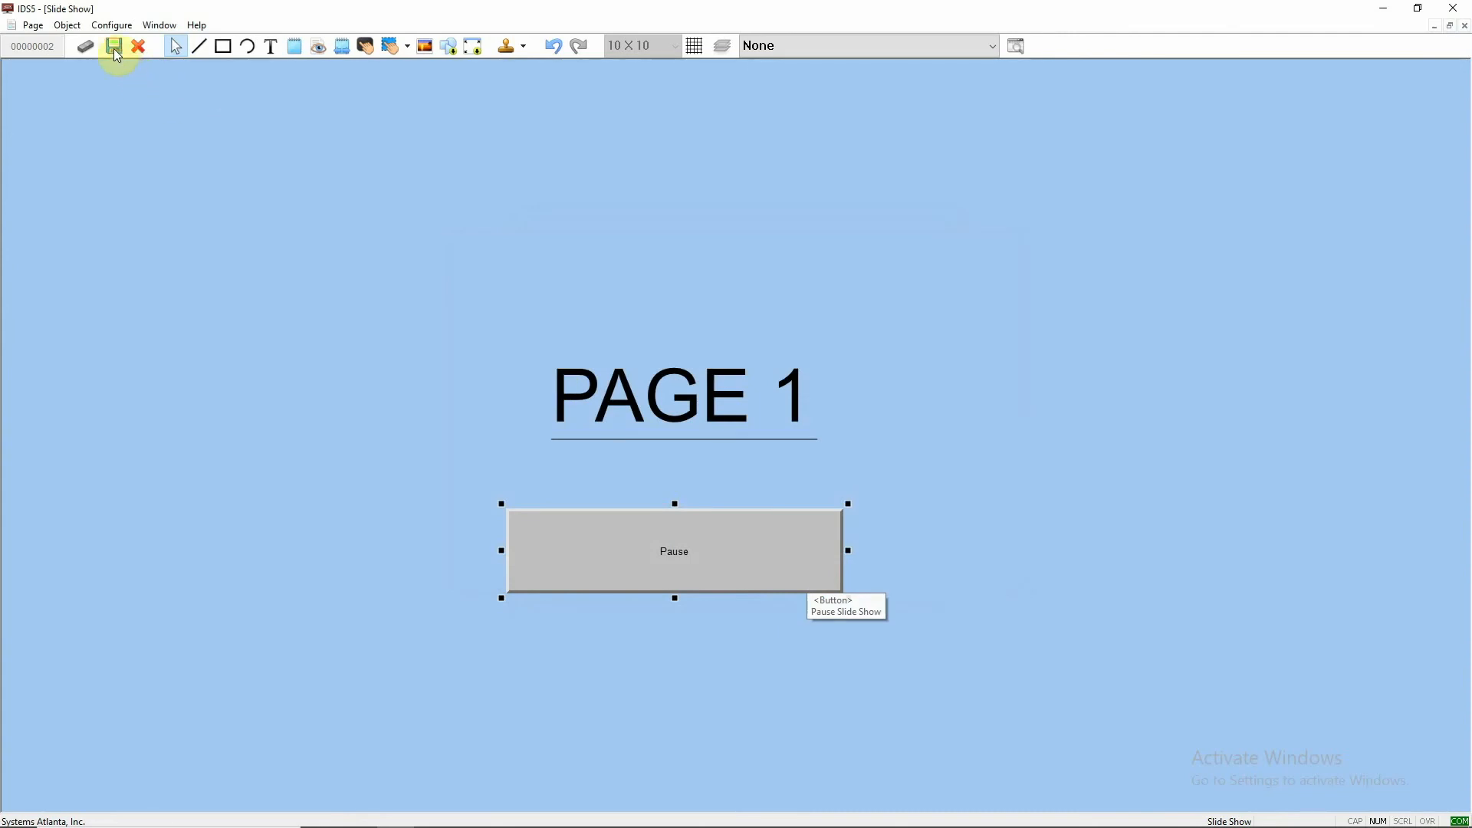
click(114, 47)
click(726, 548)
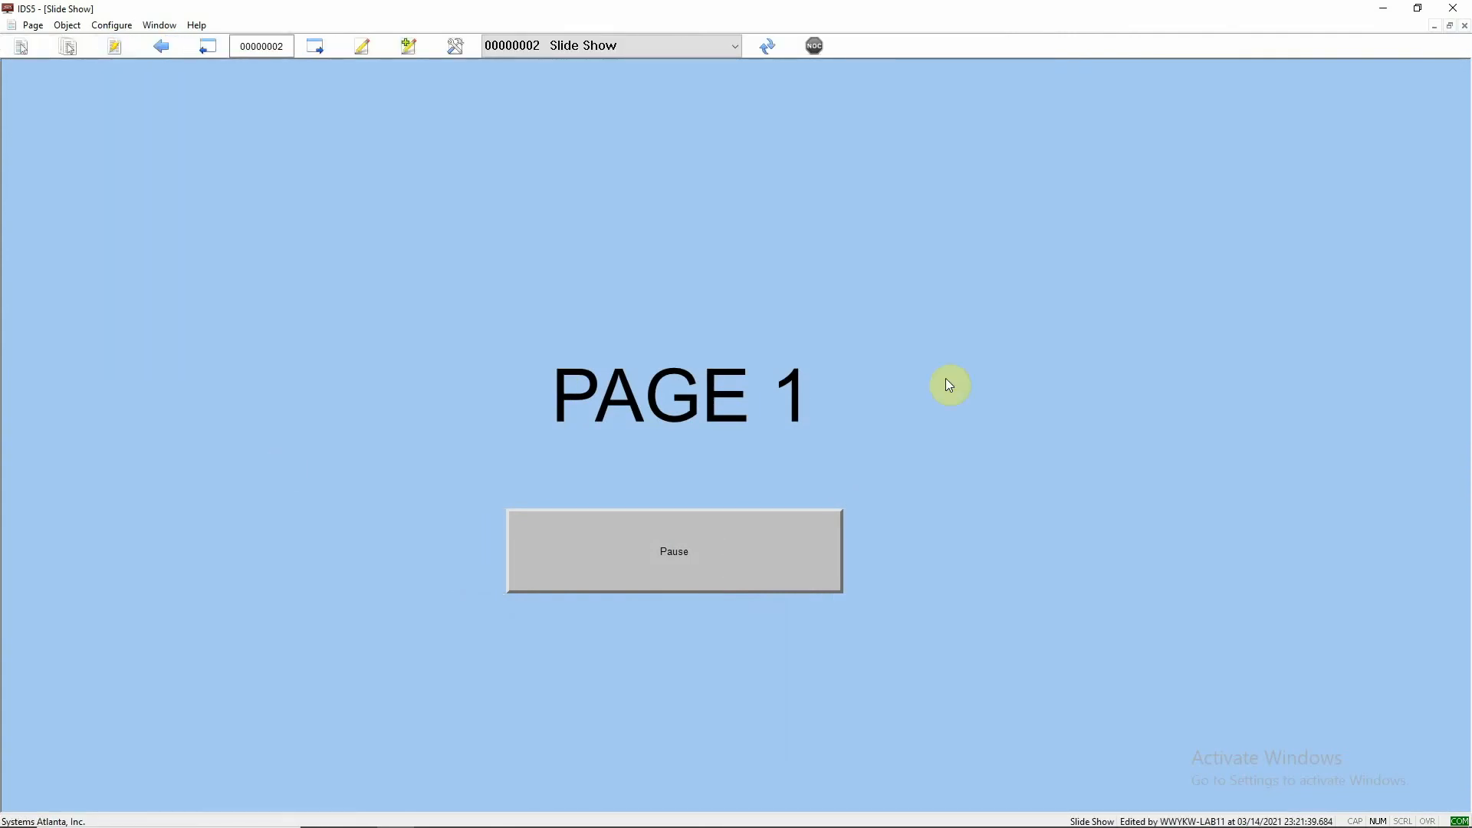